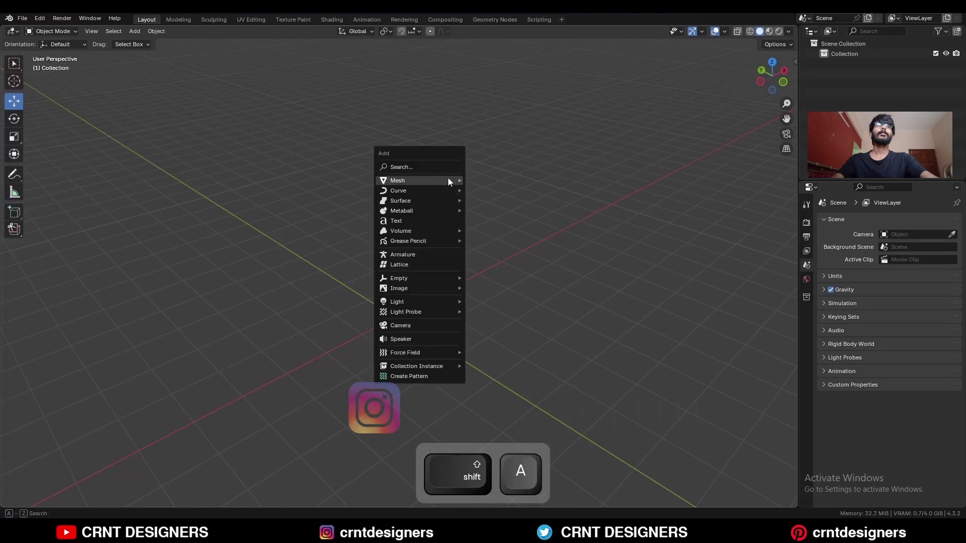
- Add a 16-vertex mesh circle with a 1 m radius at the world origin
mouse_move(448, 180)
left_click(488, 200)
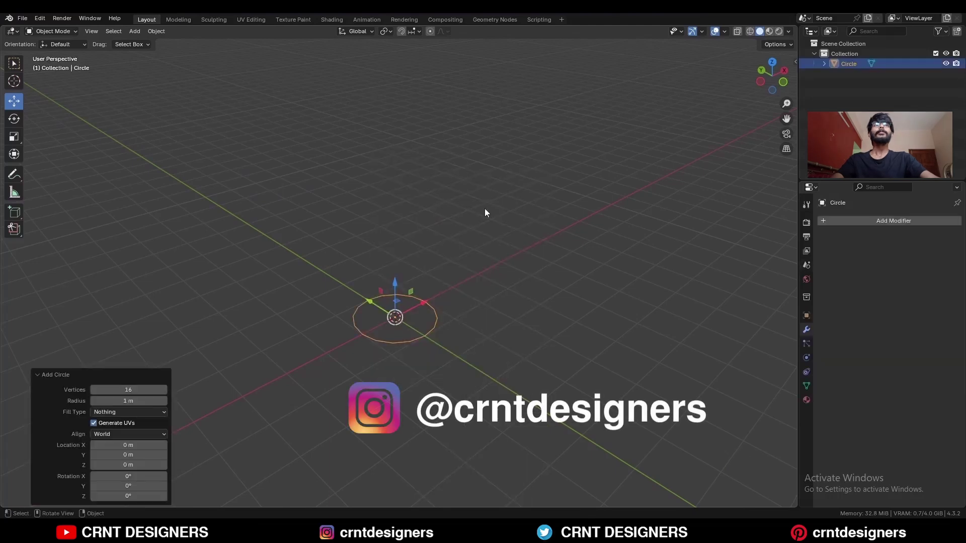
left_click(772, 62)
scroll(577, 265, "up", 5)
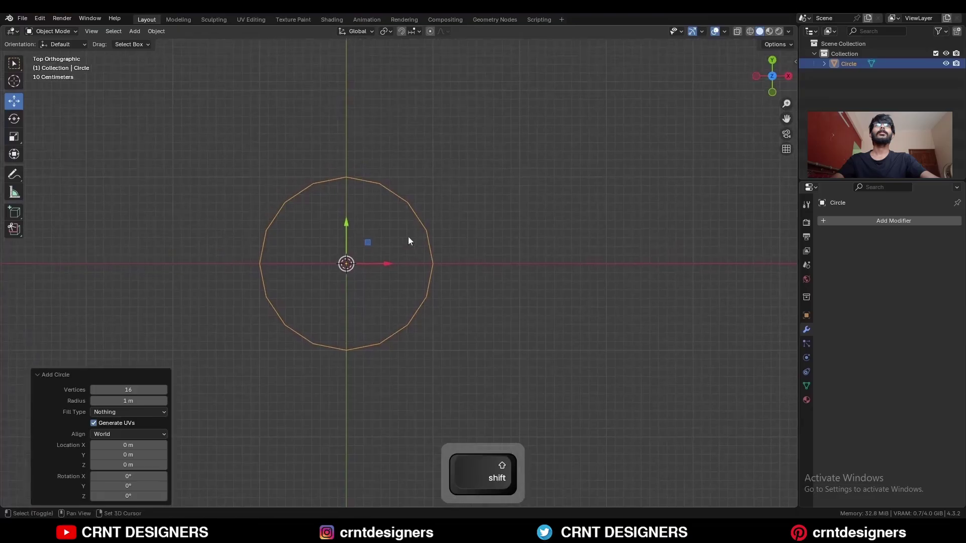
- Duplicate the circle, move the copy 3 m along X and scale it to 0.7
key("shift+d")
right_click(422, 236)
left_click_drag(385, 264, 635, 336)
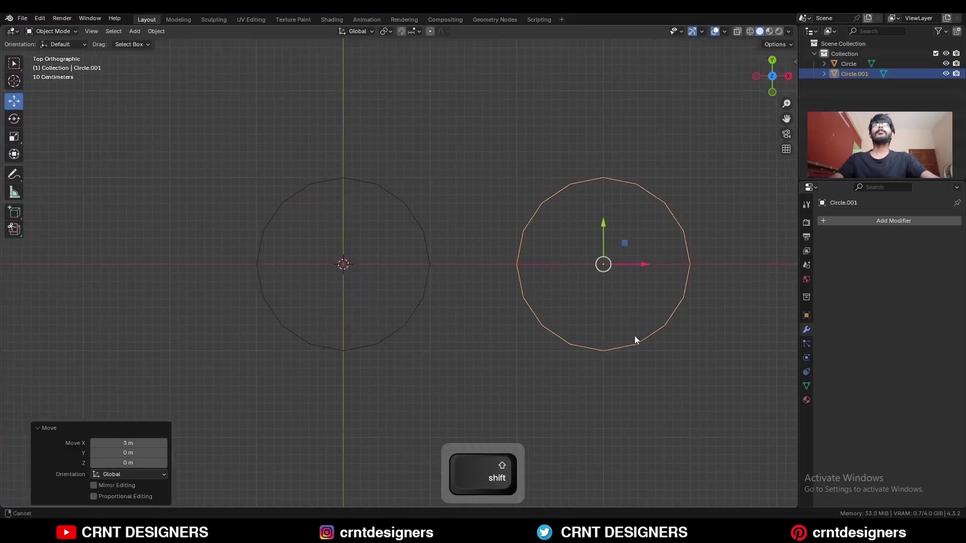
middle_click_drag(634, 336, 605, 342, "shift")
key("s")
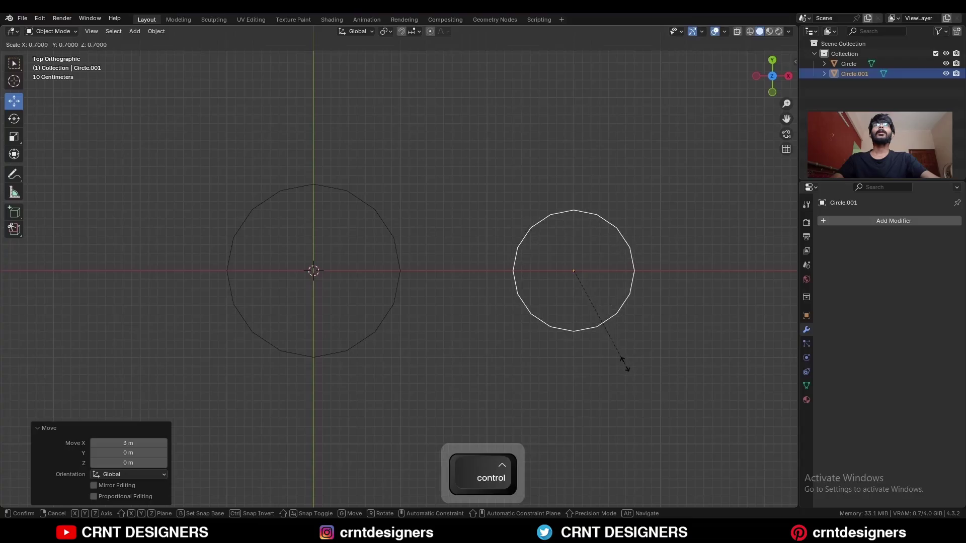
left_click(624, 363)
- Join the two circles into one object and apply its scale
left_click(377, 211)
left_click(521, 241, "shift")
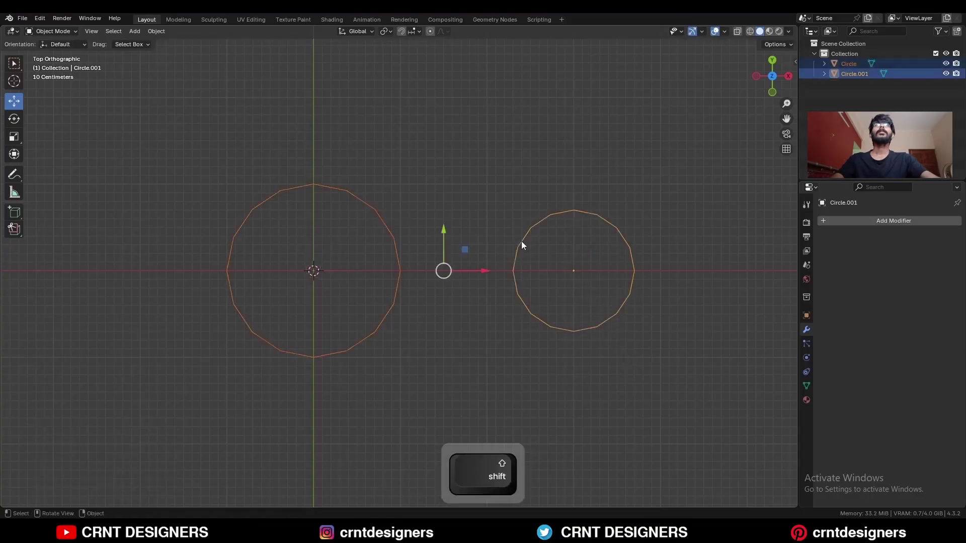
right_click(515, 205)
left_click(503, 194)
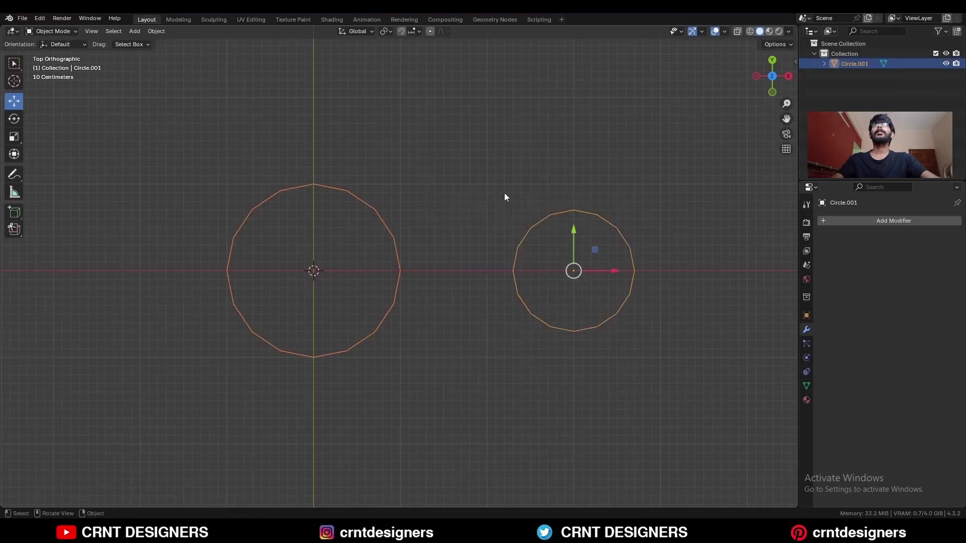
key("ctrl+a")
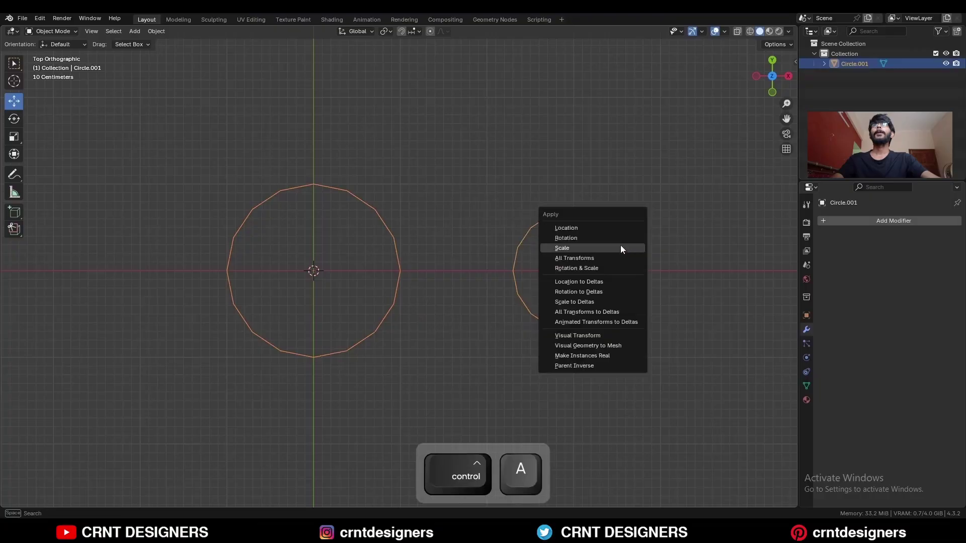
left_click(621, 248)
- Fill both circle outlines with faces in Edit Mode
key("Tab")
key("a")
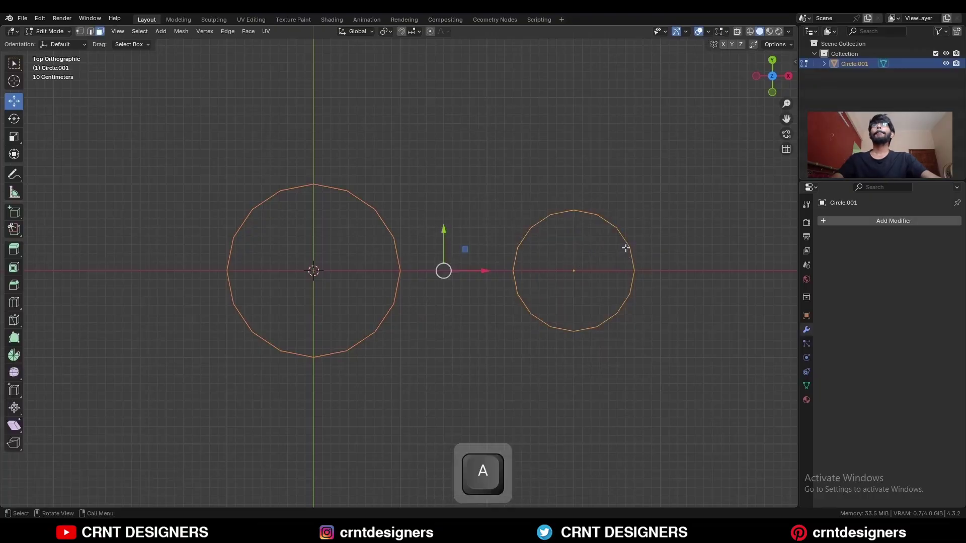
key("f")
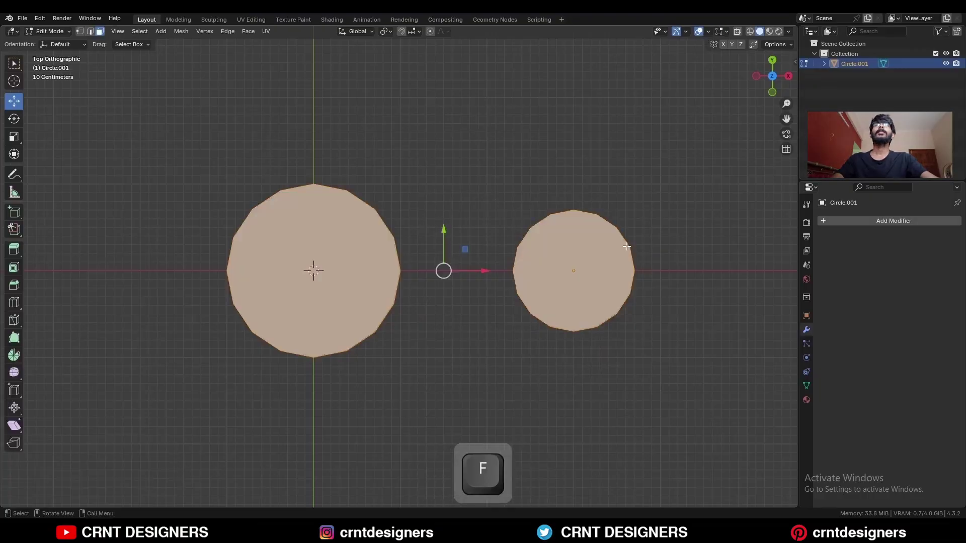
- Inset both circle faces with a thickness of 0.1 m
key("i")
left_click(677, 227)
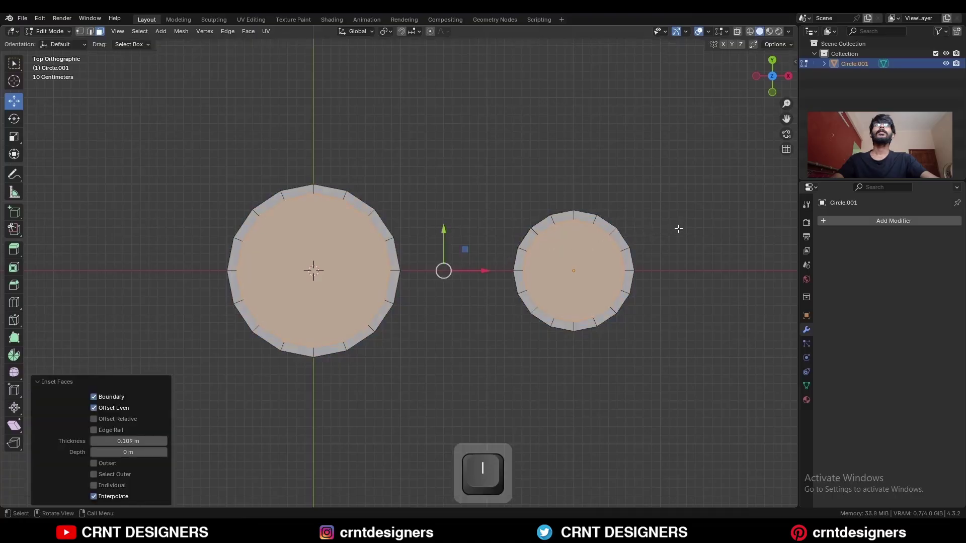
left_click_drag(127, 441, 109, 431)
type("1")
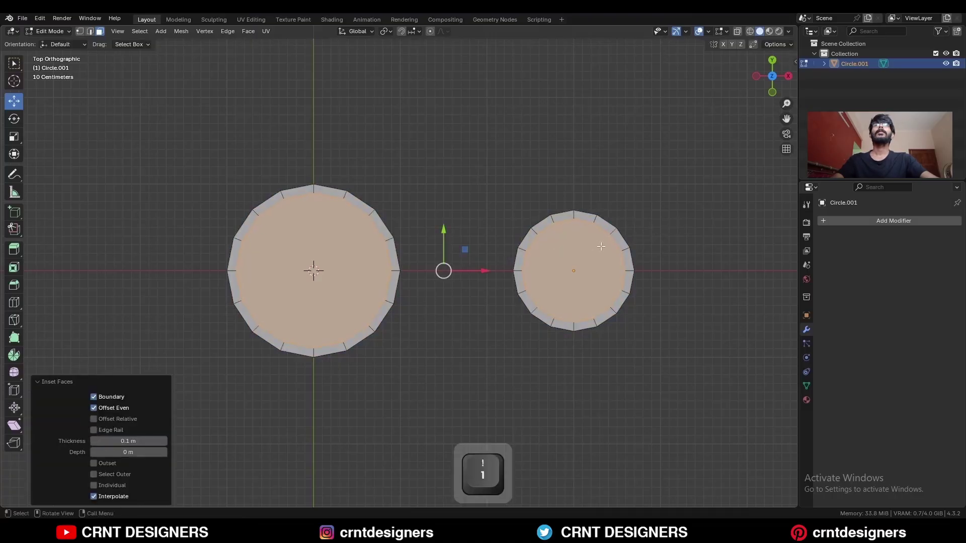
- Inset the two inner faces a second time with a thickness of 0.1 m
type("i")
left_click(605, 251)
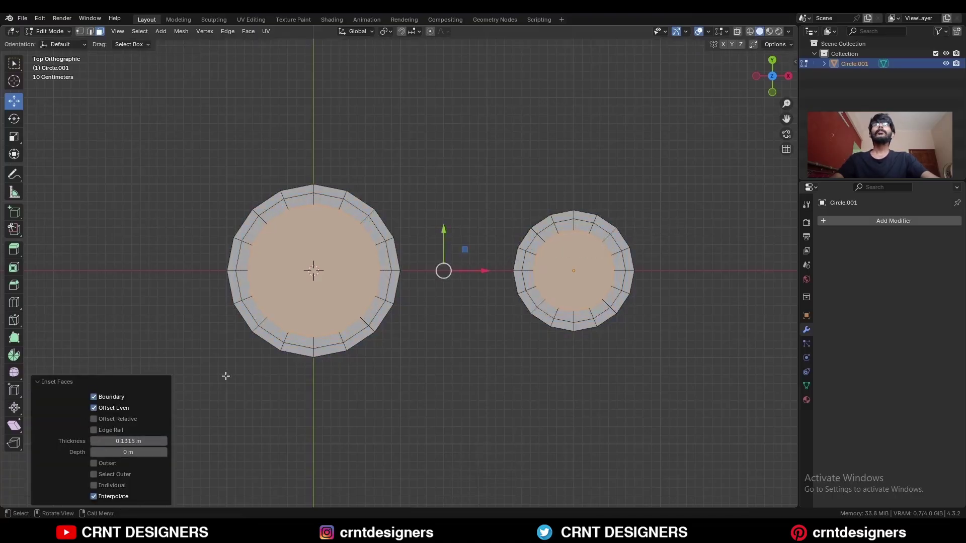
left_click_drag(108, 436, 99, 437)
type("1")
left_click(99, 411)
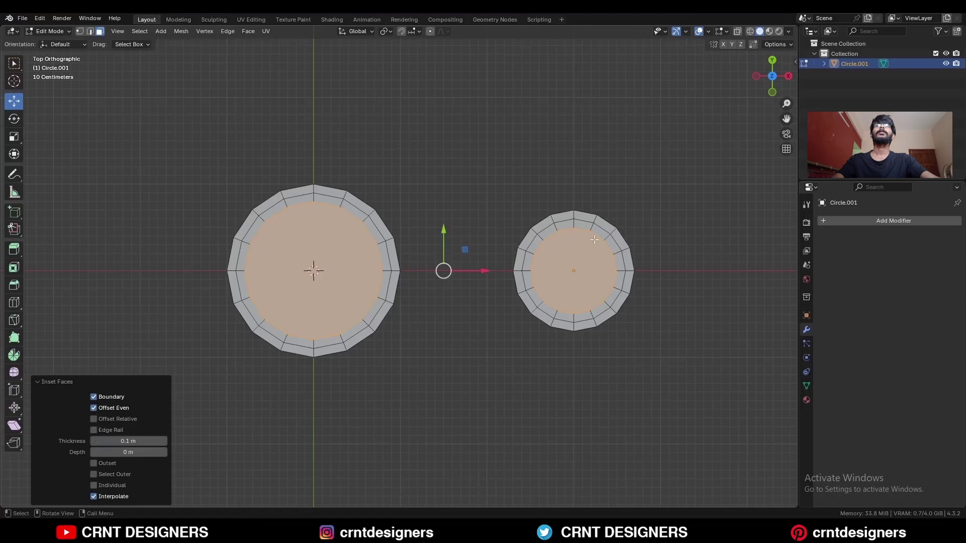
- Delete the inner ring of faces around the disc in both circles
left_click(534, 242, "alt")
left_click(384, 254, "alt+shift")
key("x")
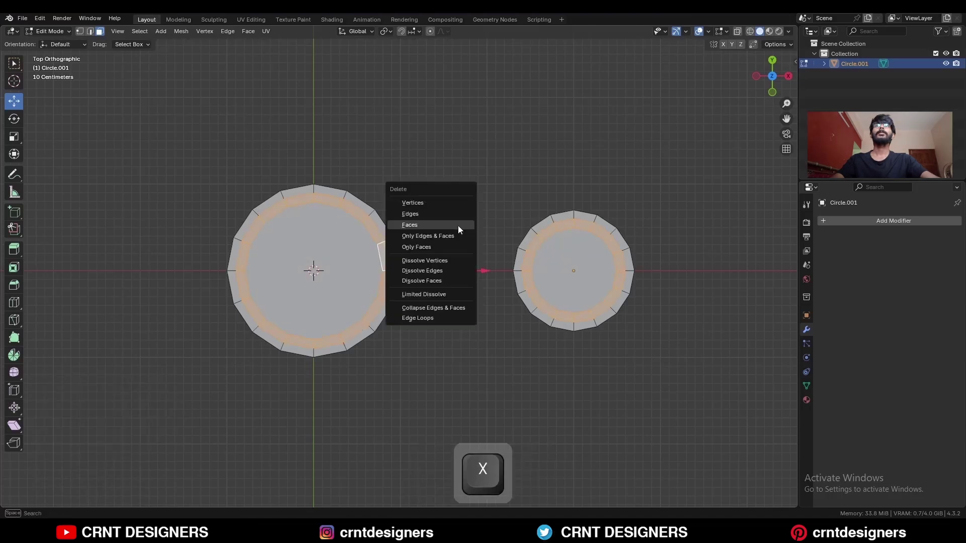
left_click(456, 225)
- Delete the facing halves of both outer rings, the small circle's left half and the large circle's right half
left_click(567, 210)
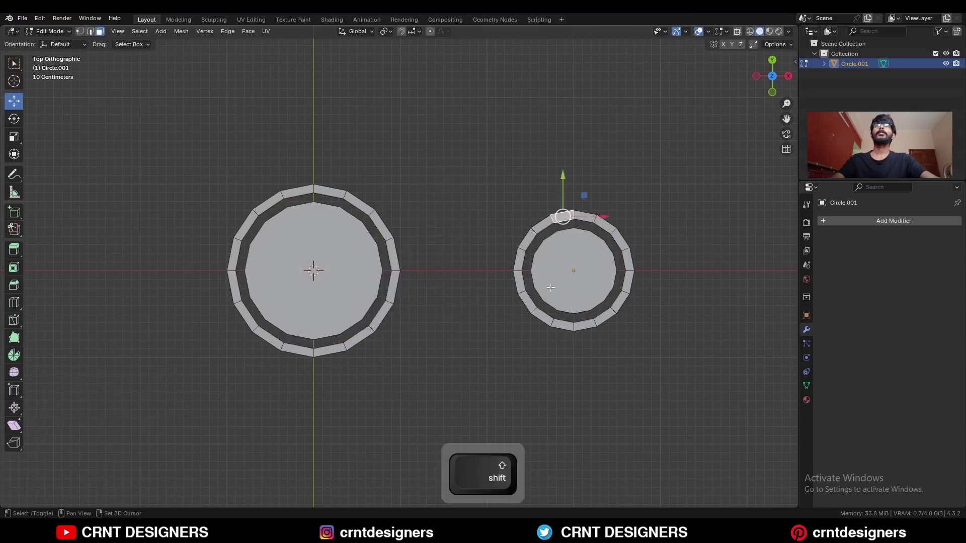
left_click(561, 325, "ctrl+shift")
left_click(331, 351, "shift")
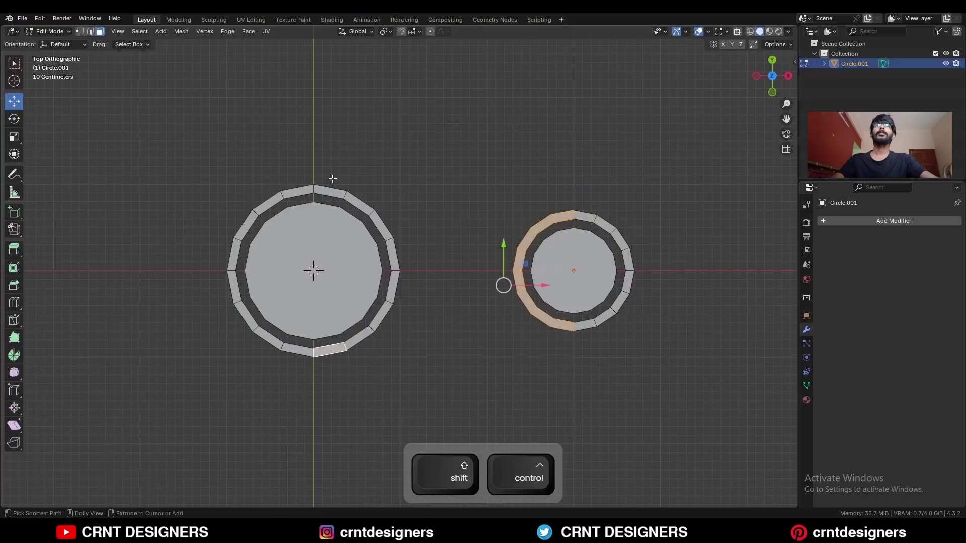
left_click(332, 191, "ctrl+shift")
key("x")
left_click(511, 206)
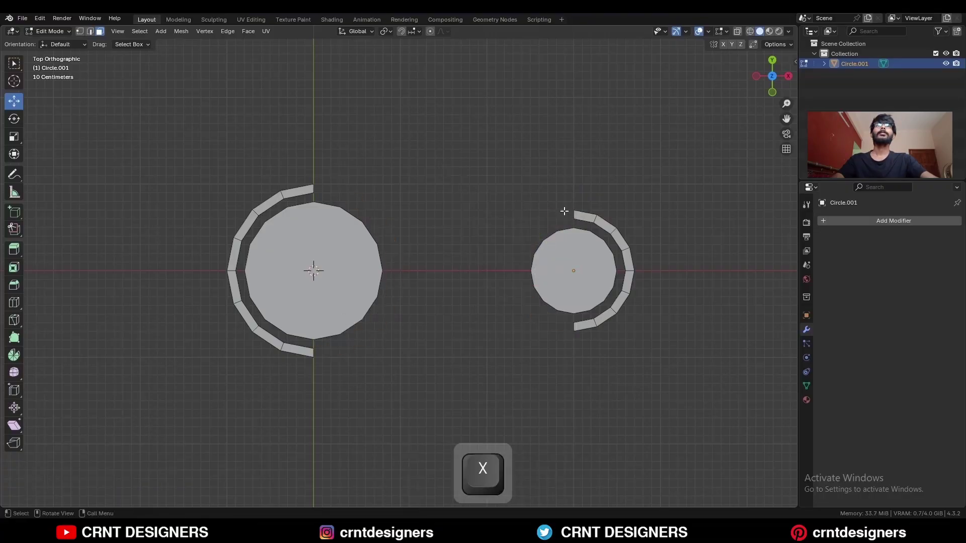
- Connect the open ends of the two outer arcs with one long face above and one below
left_click(574, 215)
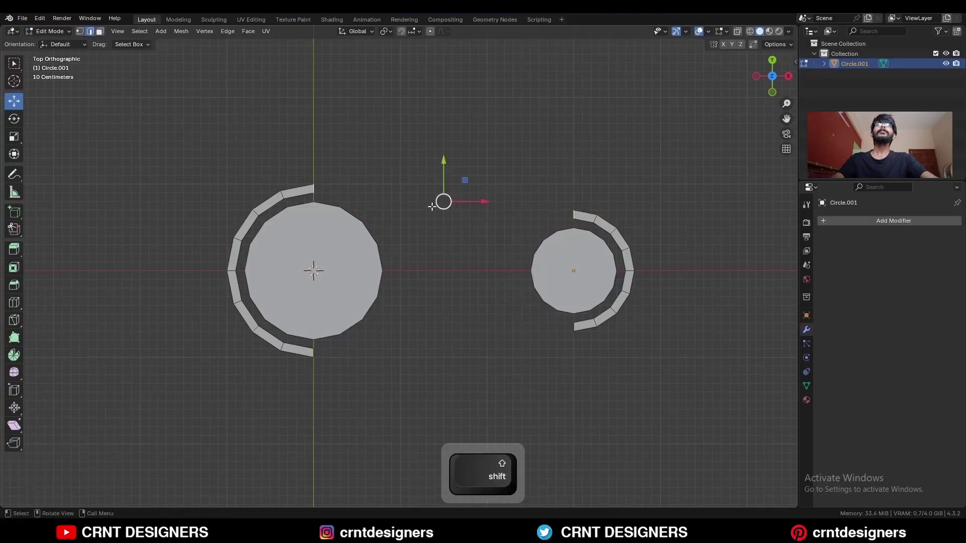
key("f")
left_click(314, 352)
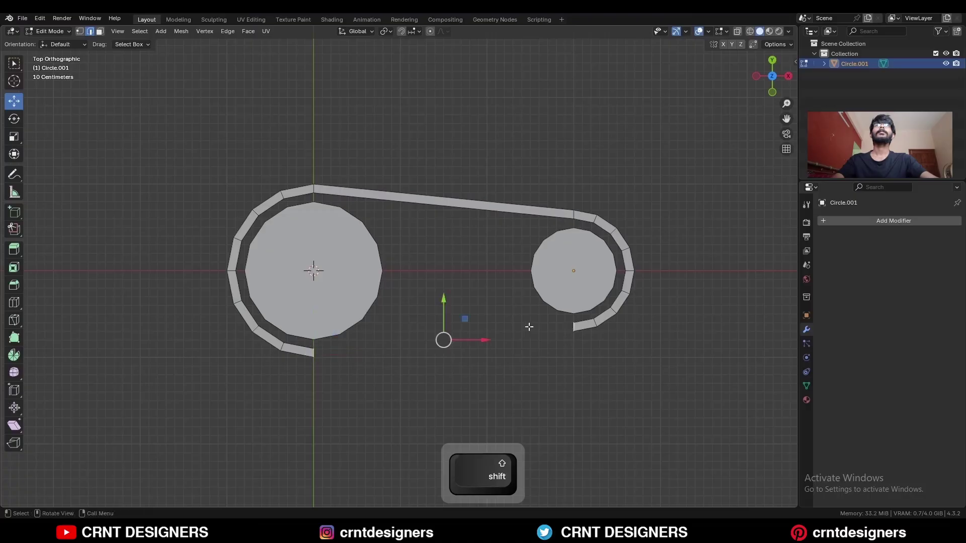
key("f")
- Fill the gaps between the outer arcs and the two discs with a ring of quad faces
left_click(582, 317)
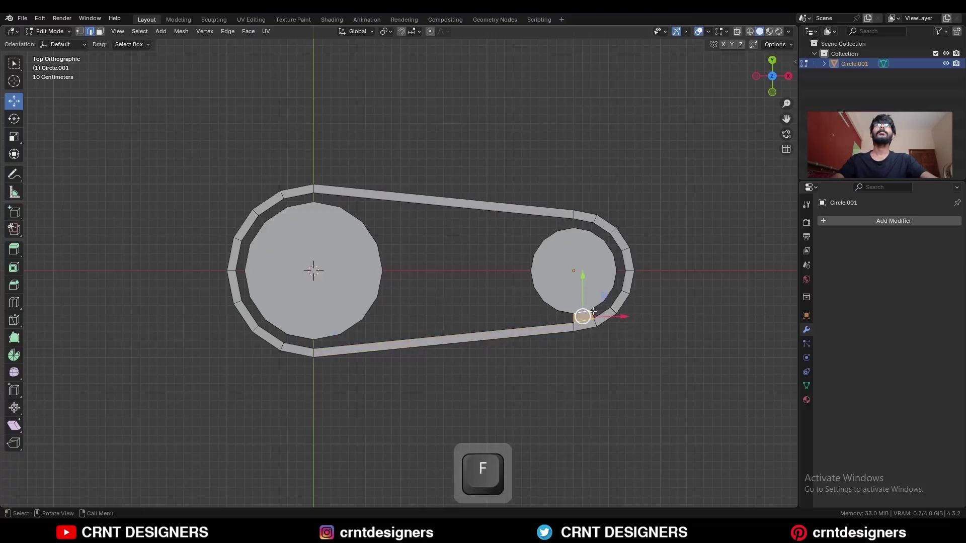
key("f")
key("f")
key("f")
key("f")
key("f")
key("f")
left_click(299, 196)
left_click(300, 205, "shift")
key("f")
left_click(286, 204)
key("f")
key("f")
key("f")
key("f")
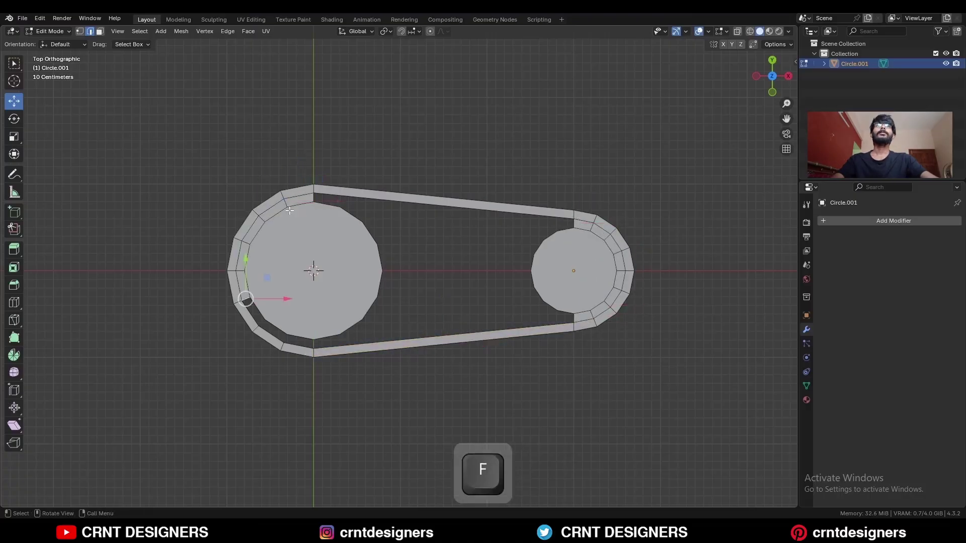
- Bridge the facing sides of the two discs with strips of faces and fill the remaining upper gap with one face
left_click(533, 265)
left_click(387, 261, "shift")
key("f")
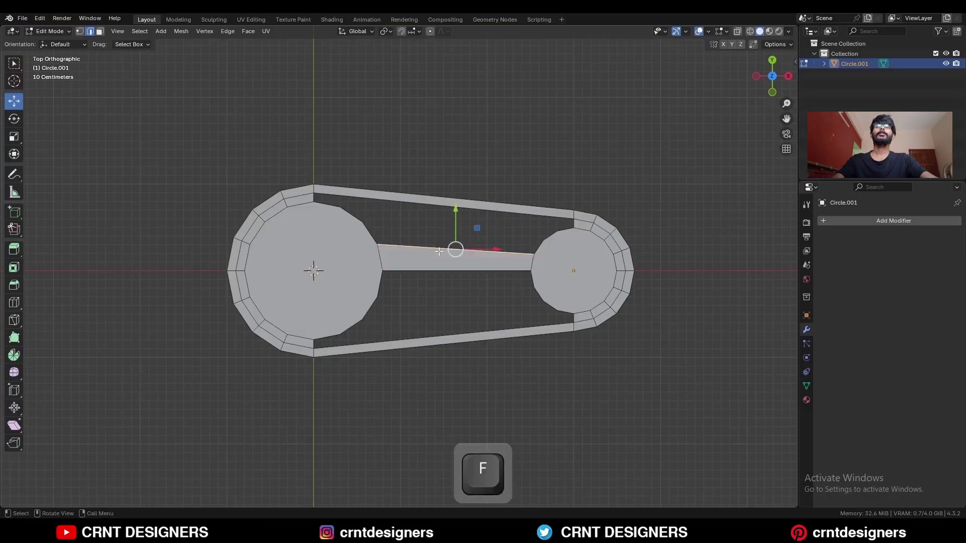
key("f")
key("f")
left_click(439, 272)
key("f")
key("f")
key("f")
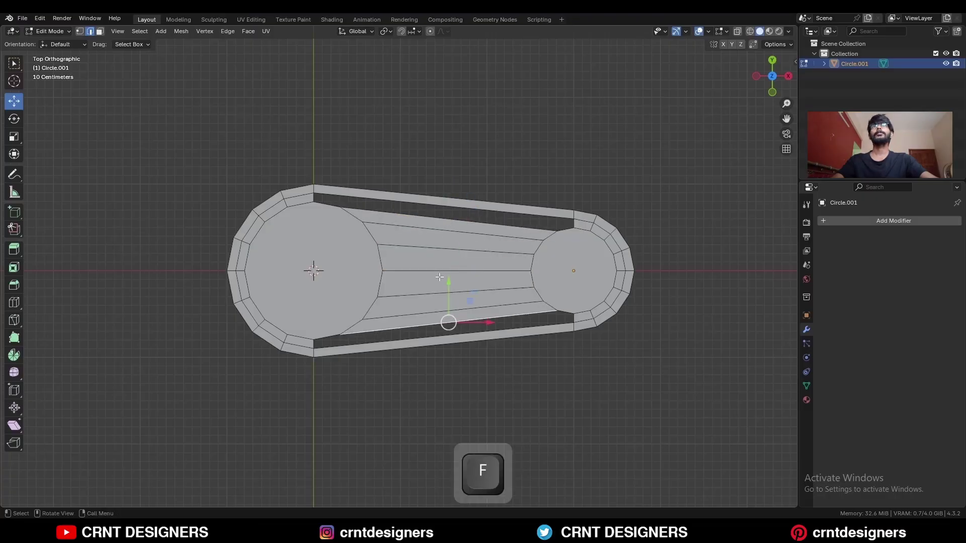
left_click(426, 353)
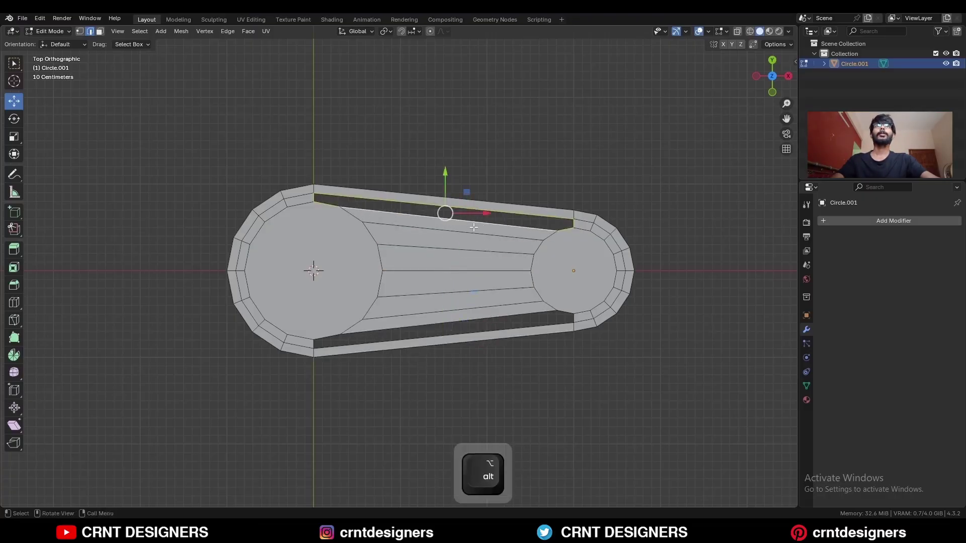
key("f")
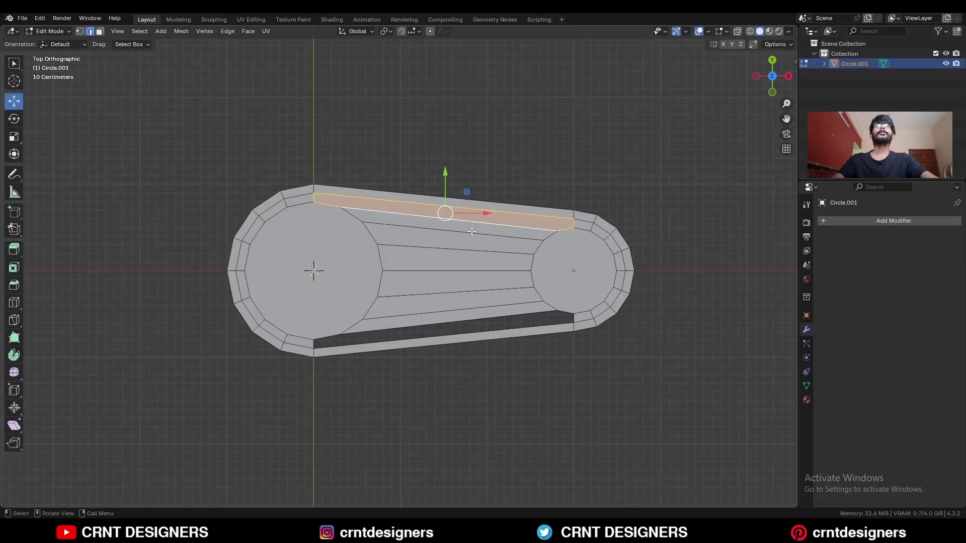
- Knife-cut the upper strips along Y through the disc vertices at each end of the newly filled gap face
left_click(14, 320)
left_click(342, 206)
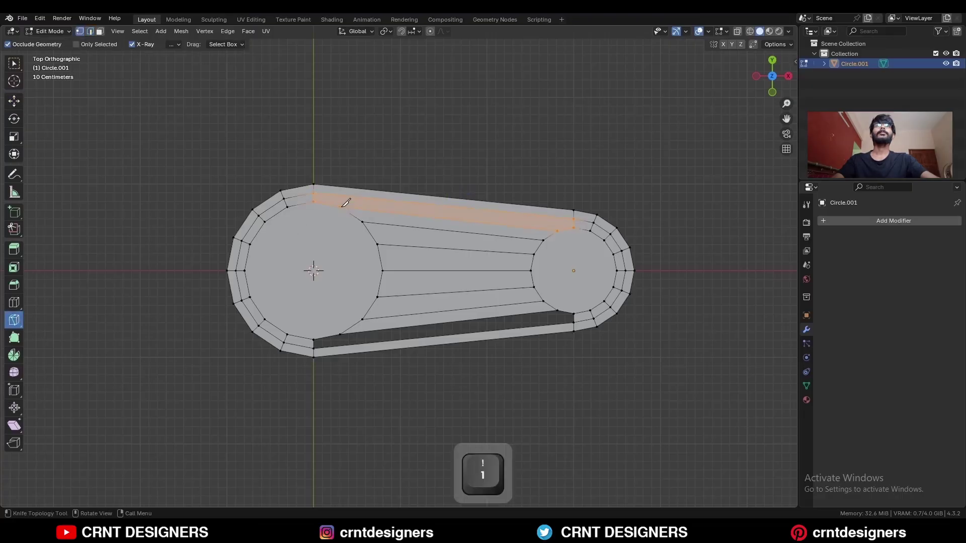
key("c")
key("y")
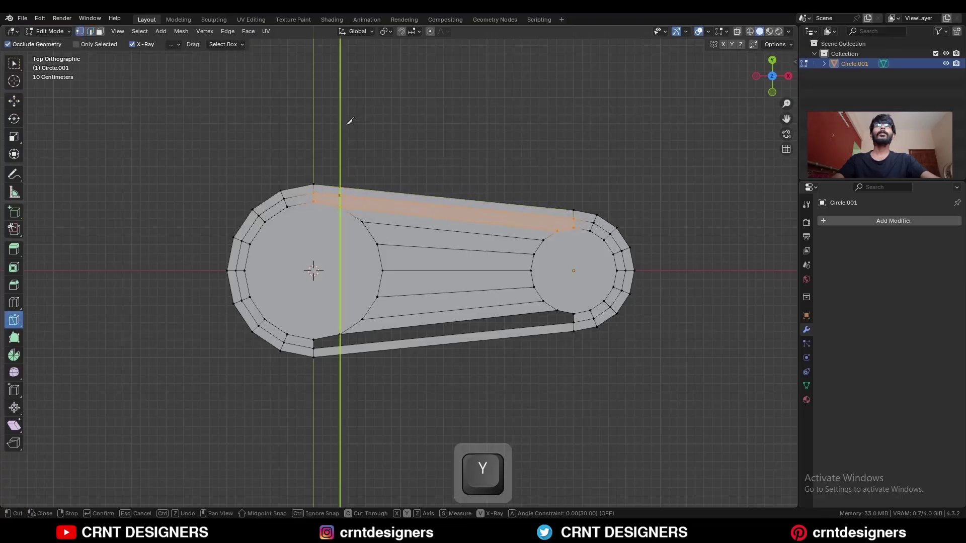
left_click(347, 124)
key("space")
left_click(559, 229)
key("c")
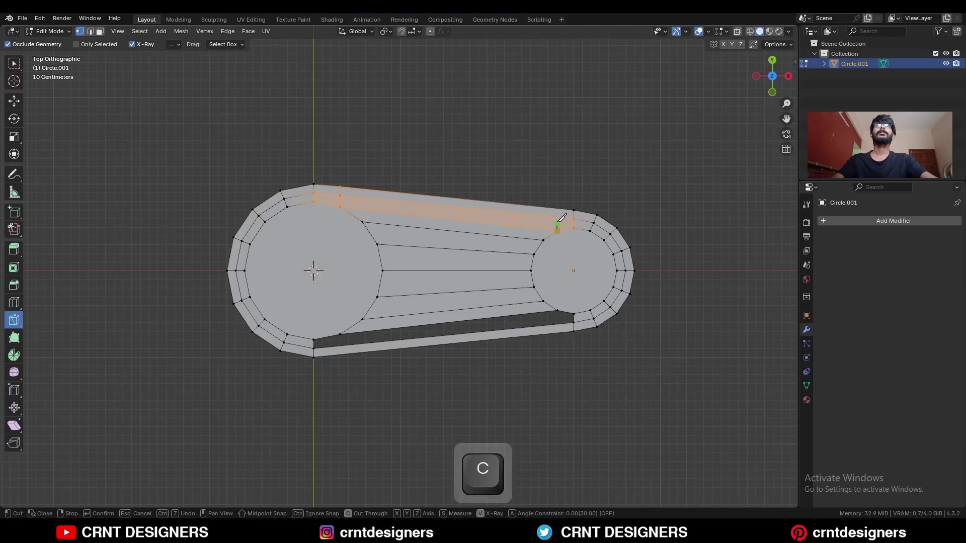
key("space")
- Symmetrize the whole mesh so that the upper half is mirrored onto the lower half
key("a")
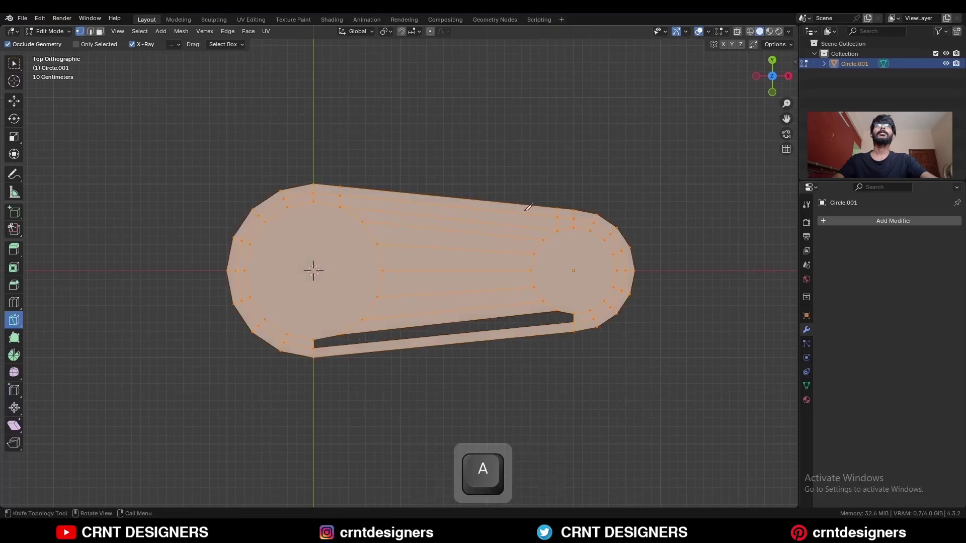
left_click(181, 31)
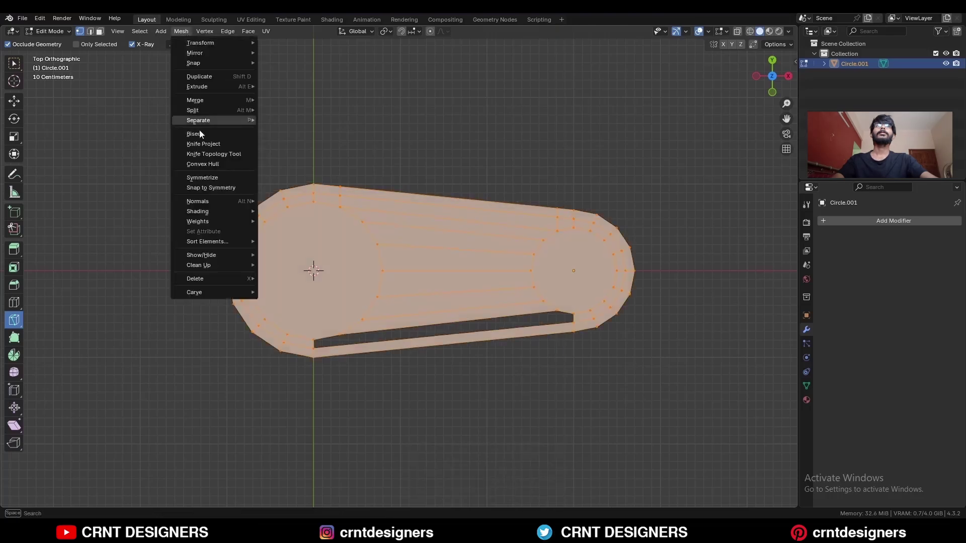
left_click(202, 179)
key("c")
left_click(424, 377)
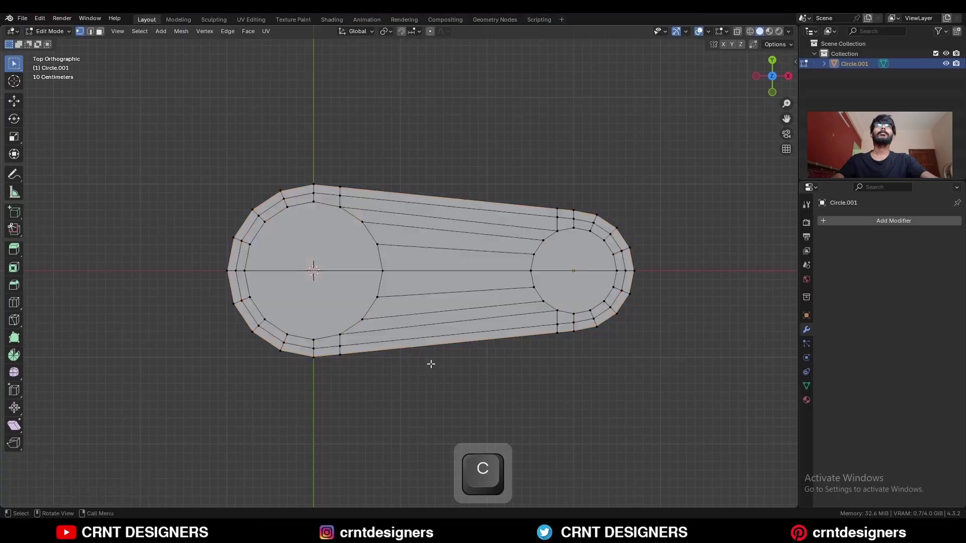
- Inset the faces of both the large and the small disc to form an inner ring
middle_click_drag(430, 363, 415, 375, "shift")
key("3")
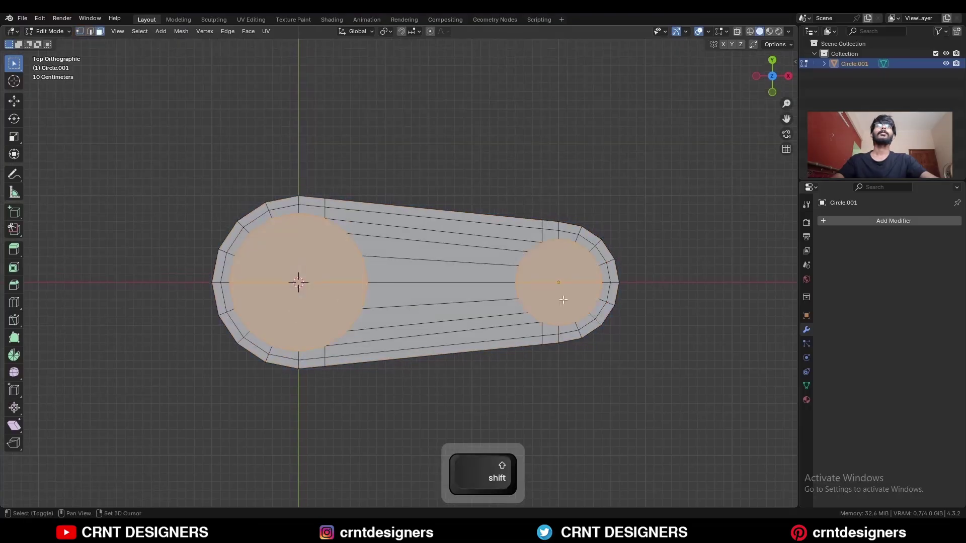
key("i")
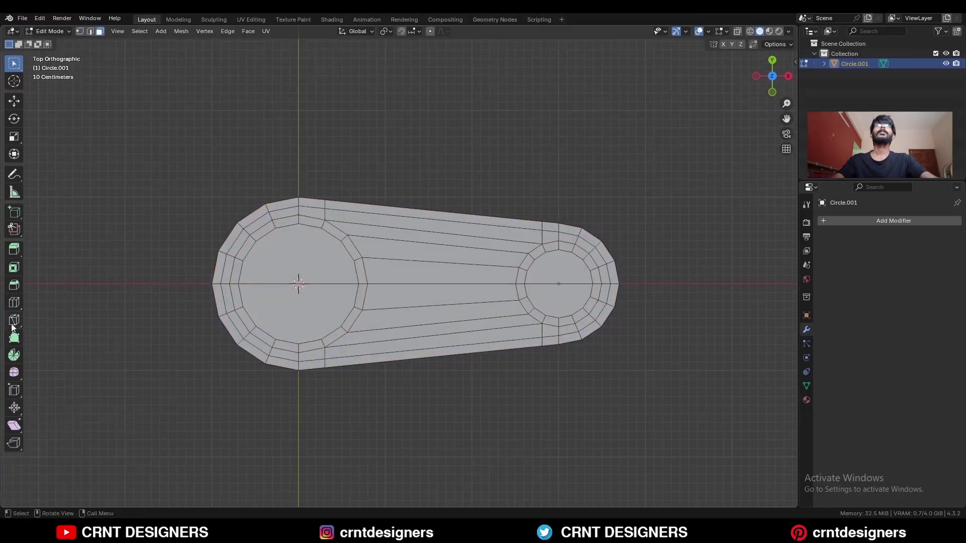
- Knife-cut the tapered middle section along Y at two places, one just beside the small ring and one just beside the large ring
left_click(12, 326)
left_click(505, 209)
key("y")
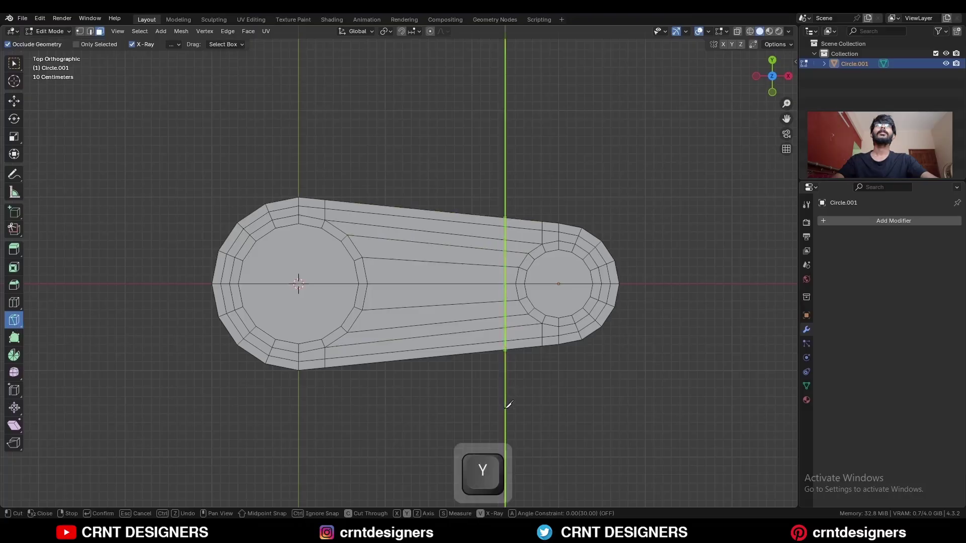
key("space")
left_click(385, 205)
key("c")
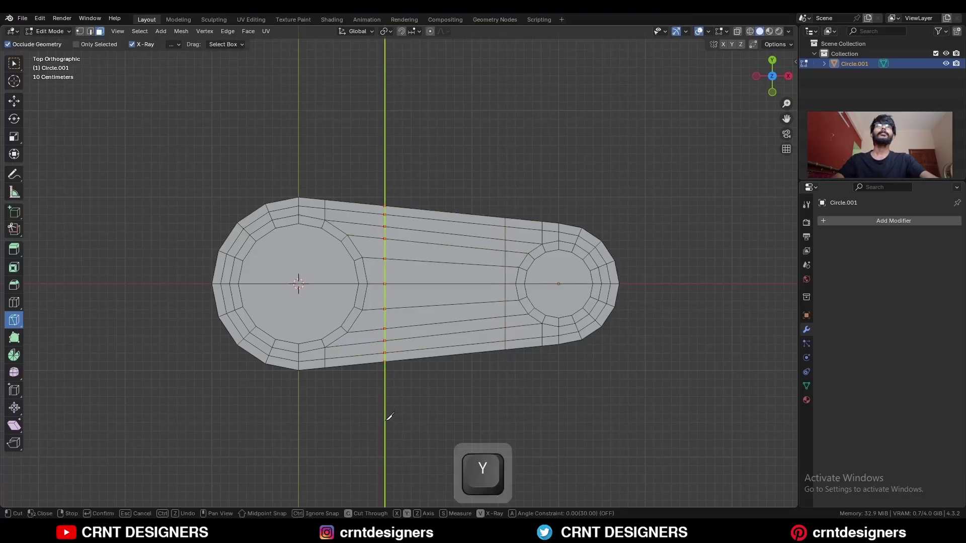
key("space")
- Add two evenly spaced loop cuts across the middle section between the two knife cuts
key("ctrl+r")
left_click(446, 216)
right_click(446, 217)
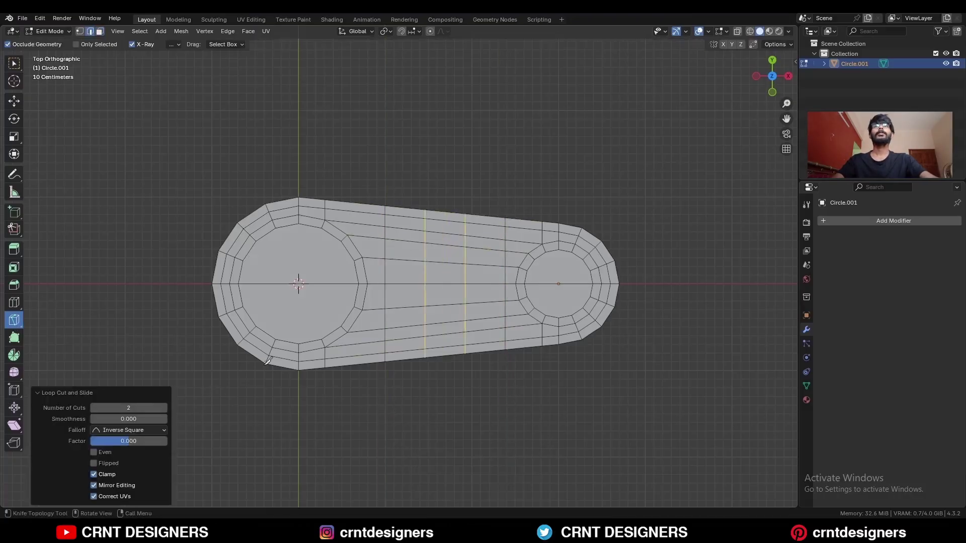
key("c")
left_click(345, 412)
- Extrude the whole mesh 0.5 m up along Z and raise the extruded top by another 0.5 m
key("3")
left_click(772, 92)
middle_click_drag(525, 246, 522, 250, "shift")
key("a")
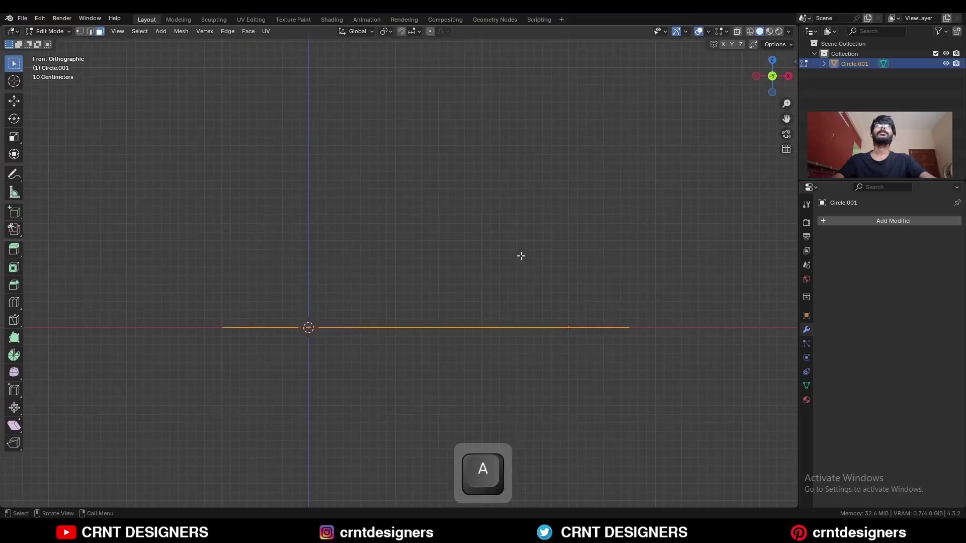
key("e")
left_click(526, 217)
scroll(528, 222, "up", 2)
key("g")
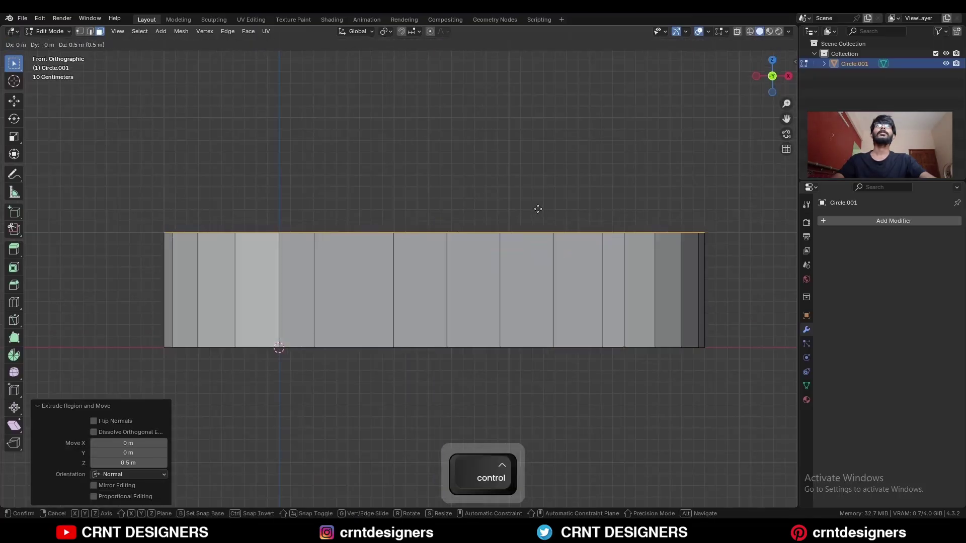
left_click(533, 205)
middle_click_drag(533, 205, 571, 247)
left_click(606, 280)
middle_click_drag(532, 277, 553, 286, "shift")
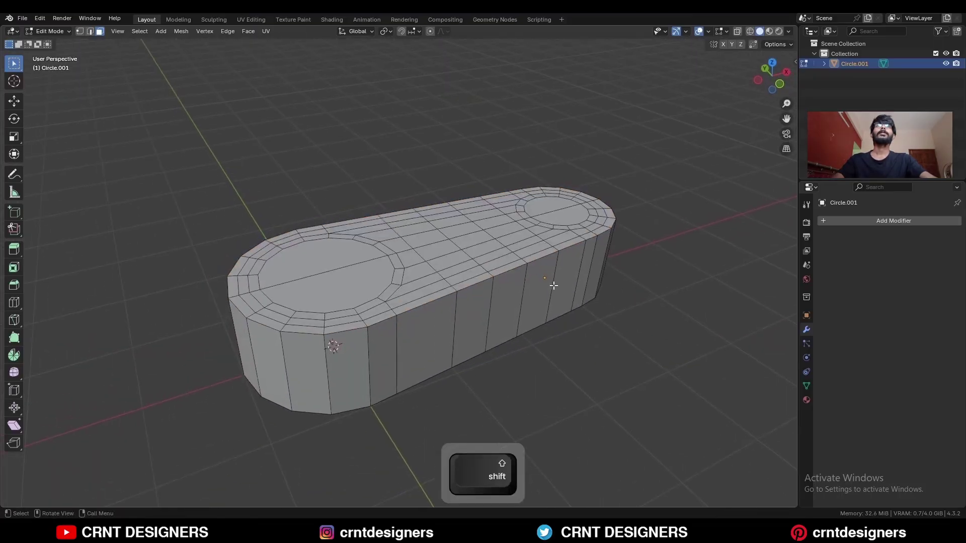
- Apply the object's scale and enable the wireframe overlay in Object Mode
key("Tab")
key("ctrl+a")
left_click(443, 299)
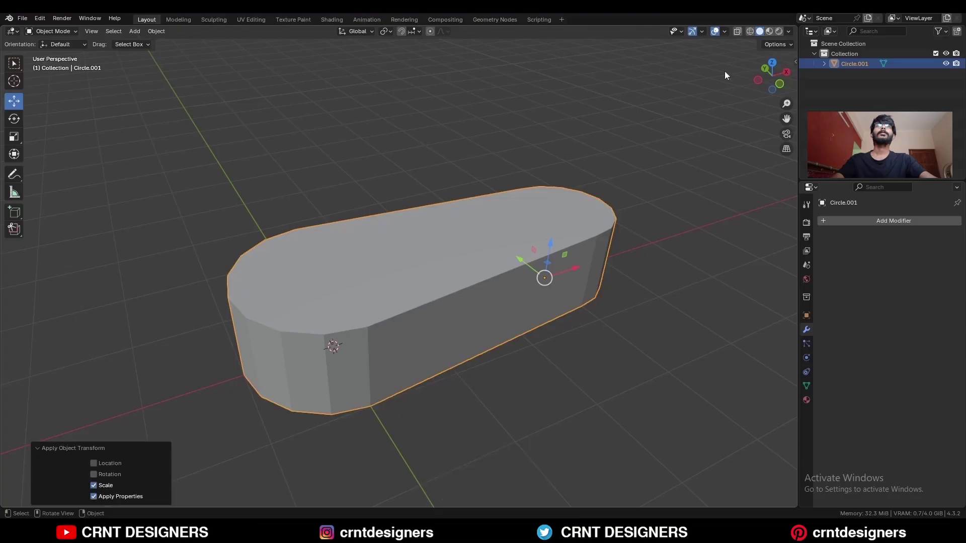
left_click(724, 31)
left_click(662, 202)
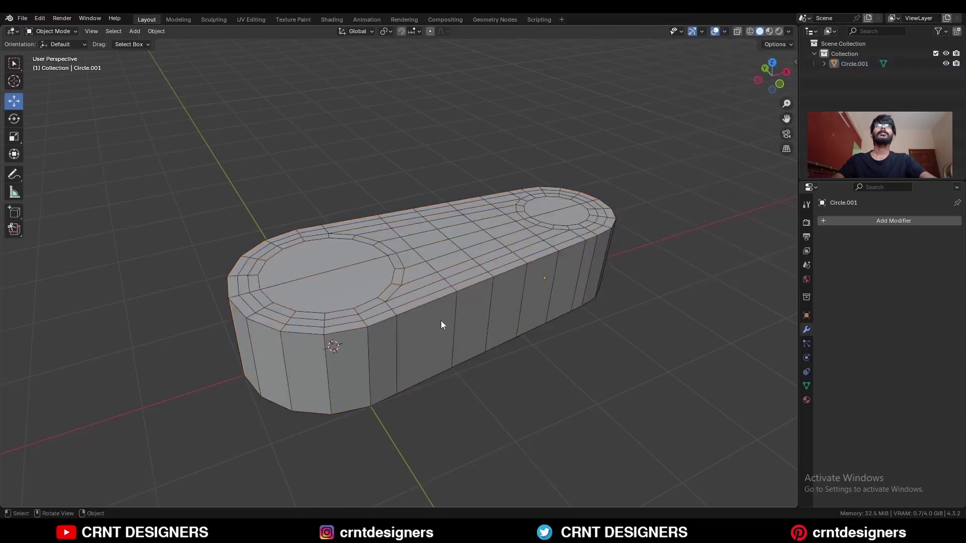
- Bevel the outer top and bottom edge loops of the body with a width of 0.06 m and one segment
key("Tab")
left_click(420, 308, "alt")
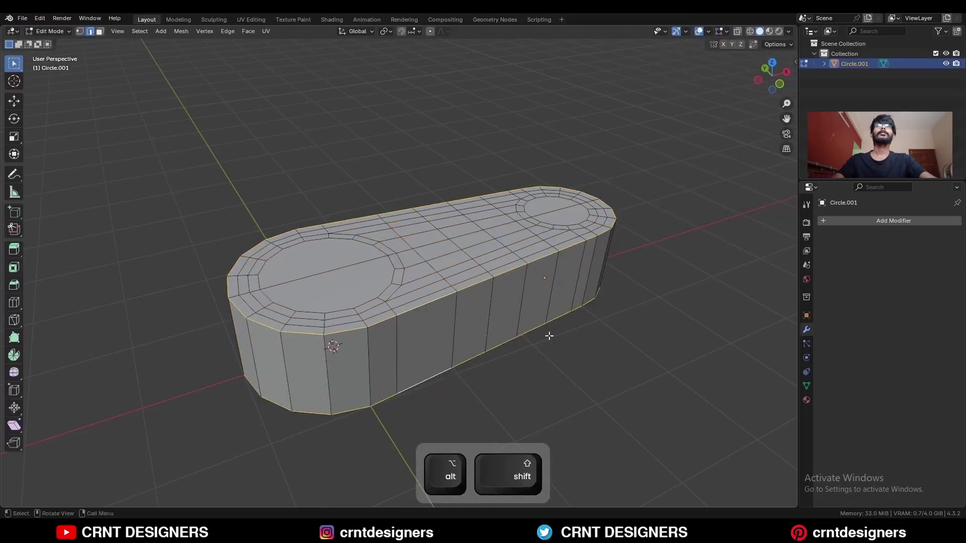
key("ctrl+b")
left_click(591, 331, "shift")
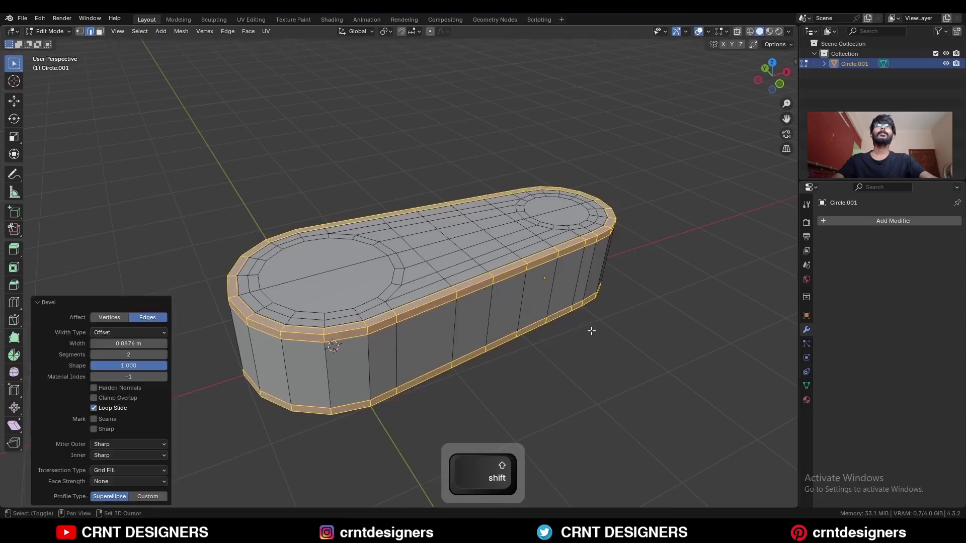
middle_click_drag(591, 331, 302, 321, "ctrl")
left_click(94, 355)
type("6")
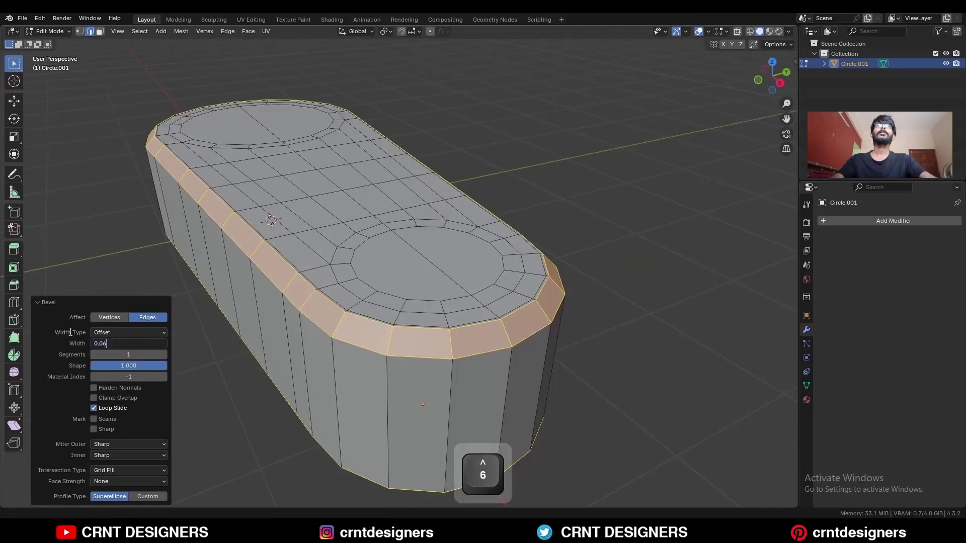
key("Return")
- Bevel both edge loops bordering the top chamfer with two segments and a width of 0.02 m
left_click(408, 334, "alt")
left_click(411, 351, "alt+shift")
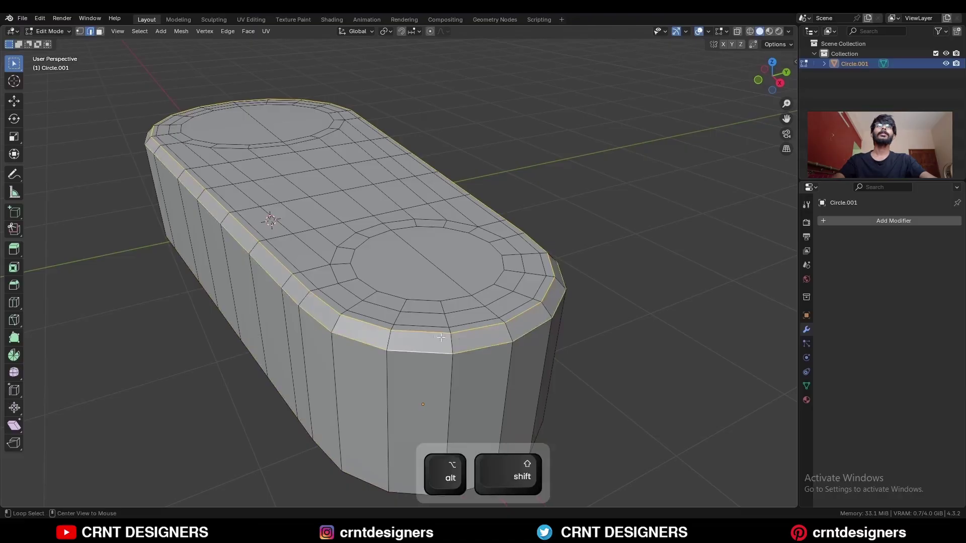
key("ctrl+b")
left_click(561, 341, "shift")
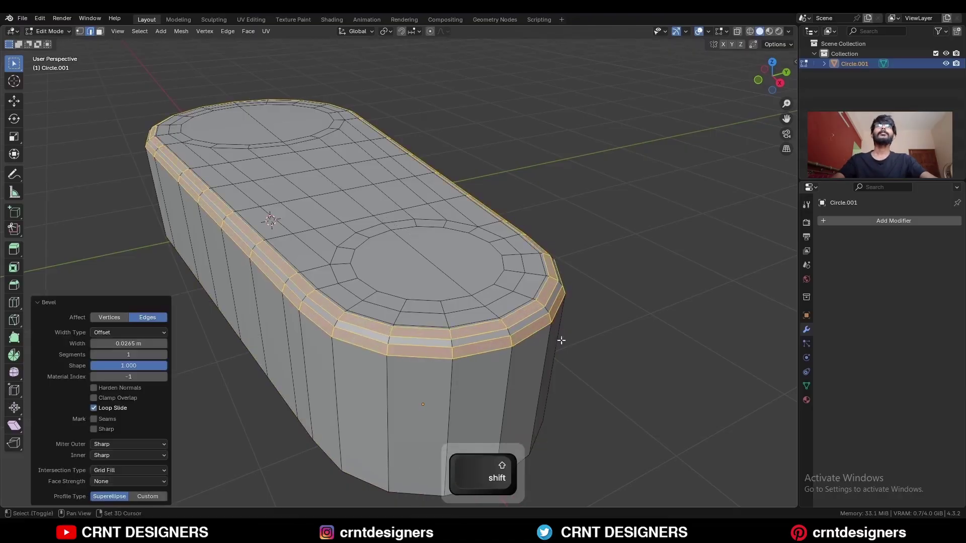
left_click(164, 354)
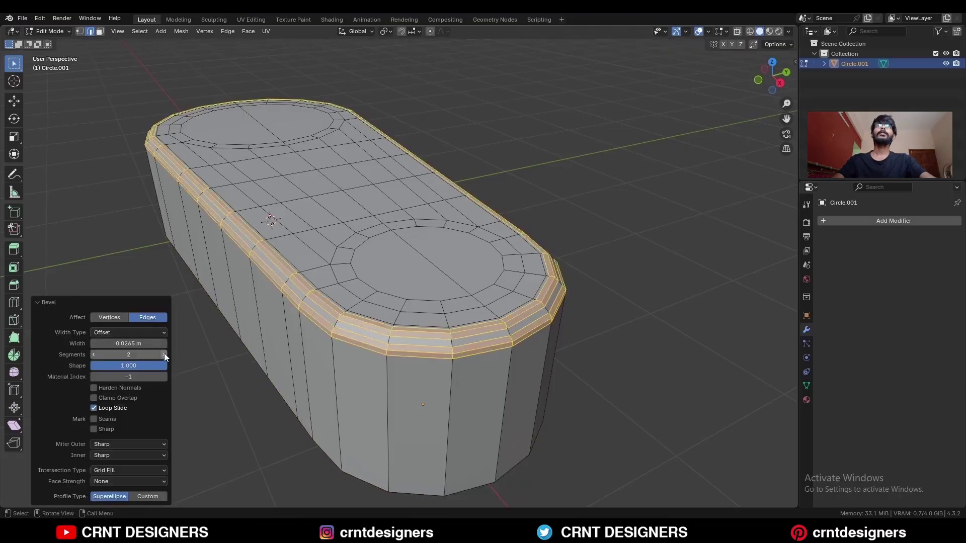
left_click(137, 343)
type("0.02")
key("Return")
- Inset the large and small round faces on the top side by about 0.11 m
key("3")
middle_click_drag(643, 275, 301, 312)
left_click(300, 312)
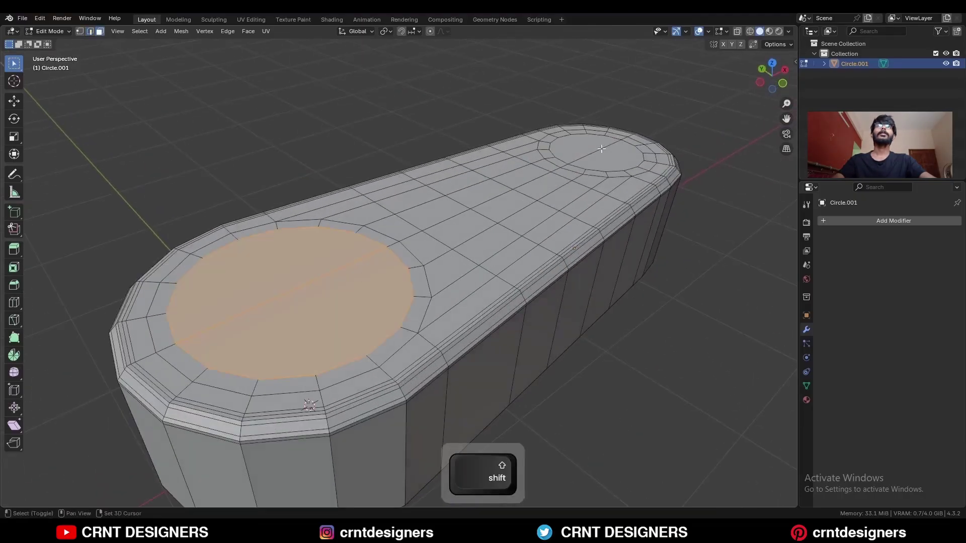
middle_click_drag(516, 228, 696, 244, "shift")
key("i")
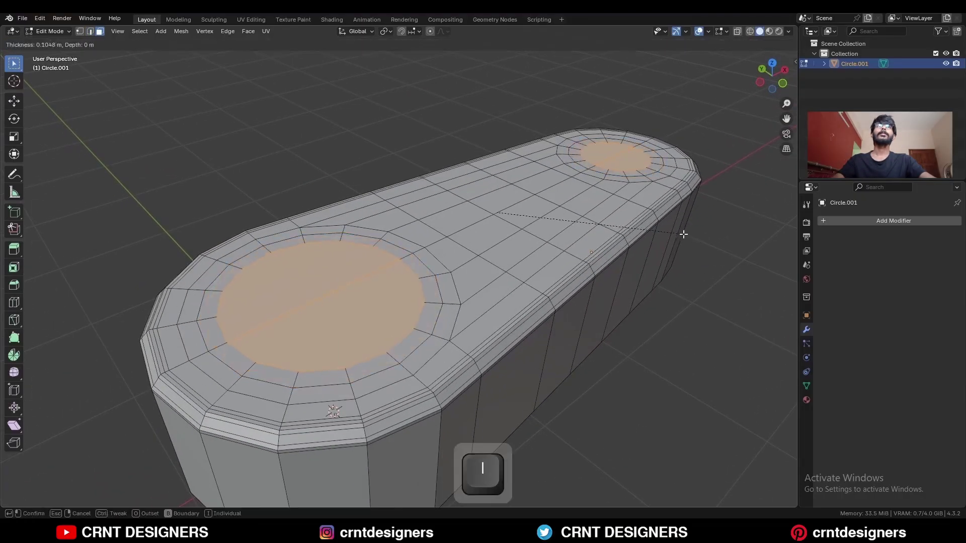
left_click(683, 230)
- Sink both inset round faces about 0.11 m with Shrink/Fatten and extrude them about 0.29 m downward
key("alt+s")
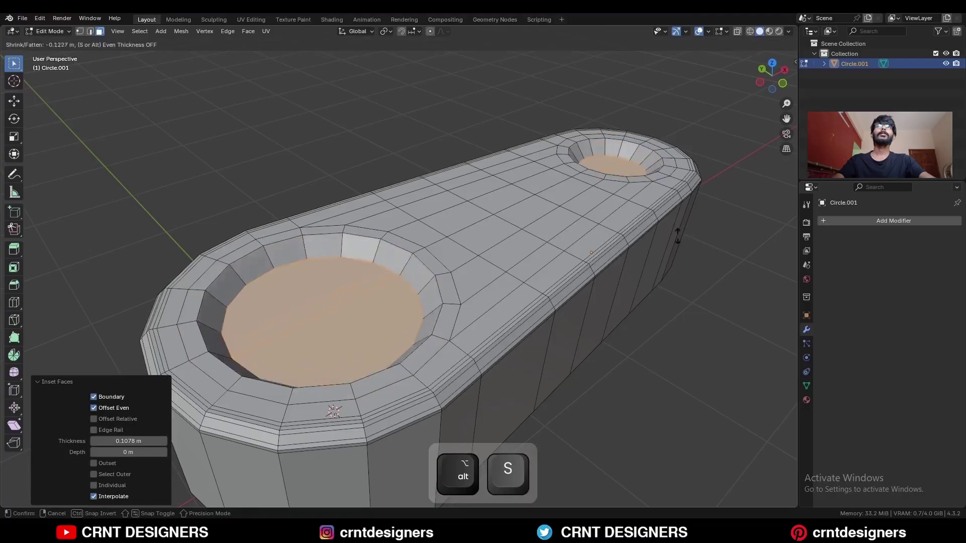
left_click(677, 229)
key("e")
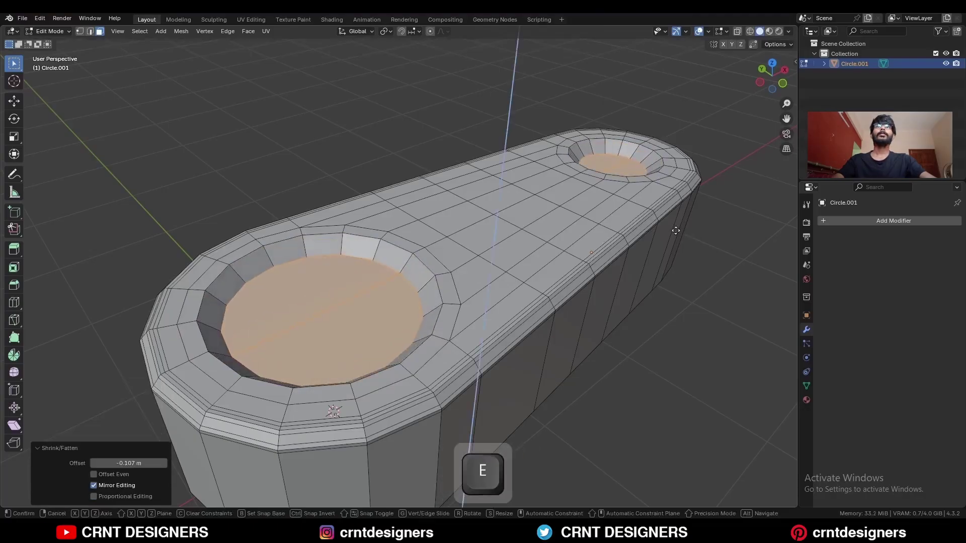
left_click(677, 264)
scroll(694, 269, "down", 2)
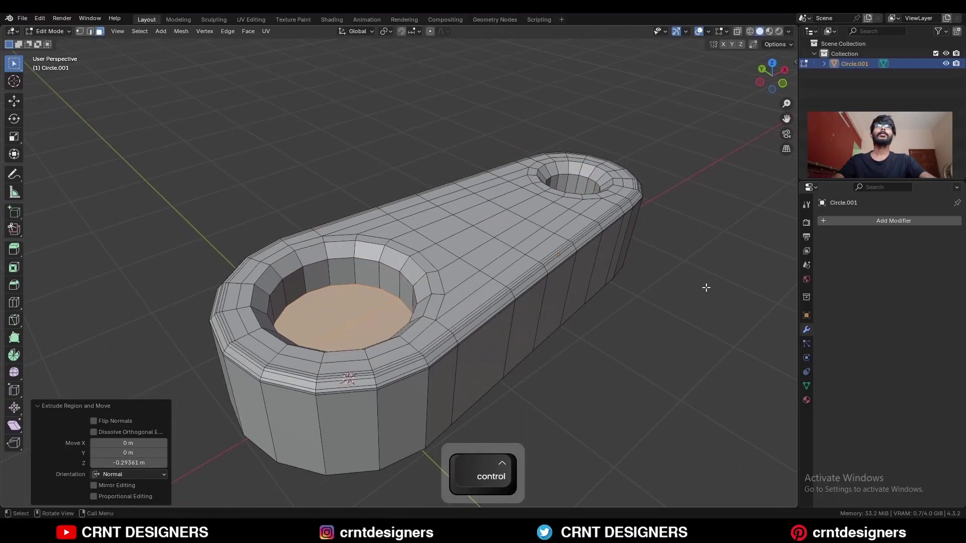
- Add a horizontal loop cut around the side wall, centred between the top and bottom chamfers
key("KP_1")
key("ctrl+r")
left_click(594, 233)
left_click(591, 236)
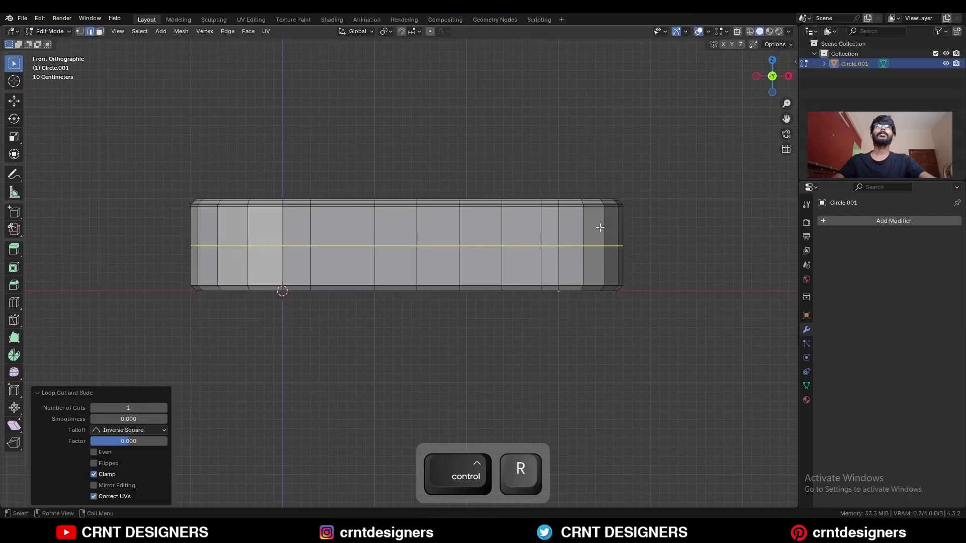
- Snap the 3D cursor to the selected middle loop and set the object's origin to the 3D cursor
key("shift+s")
left_click(598, 276)
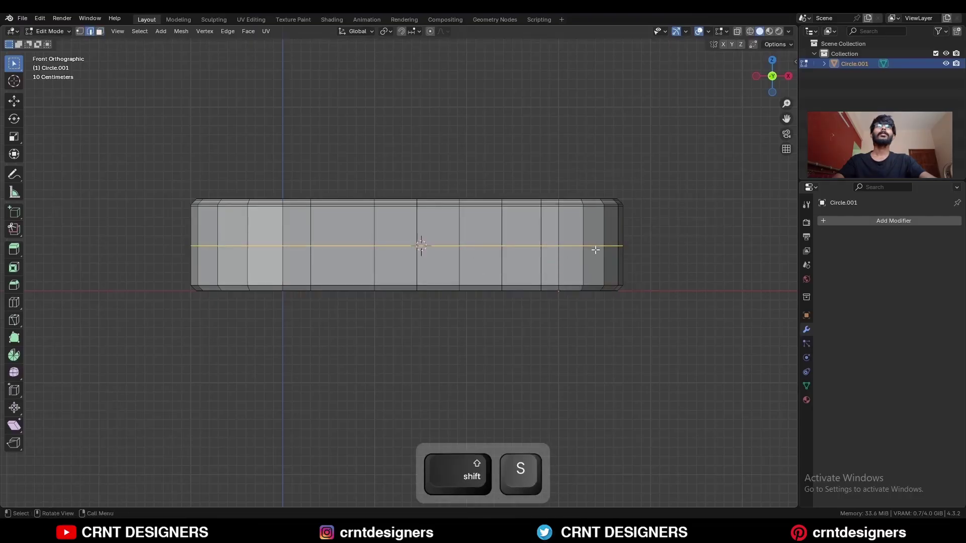
key("Tab")
right_click(586, 211)
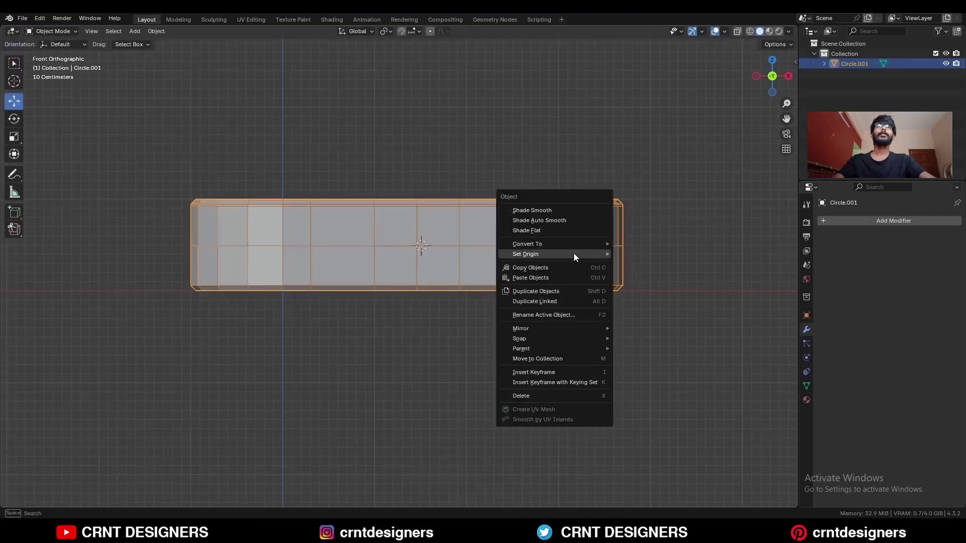
mouse_move(576, 254)
left_click(648, 274)
- Symmetrize the whole mesh in the +Z to -Z direction
key("Tab")
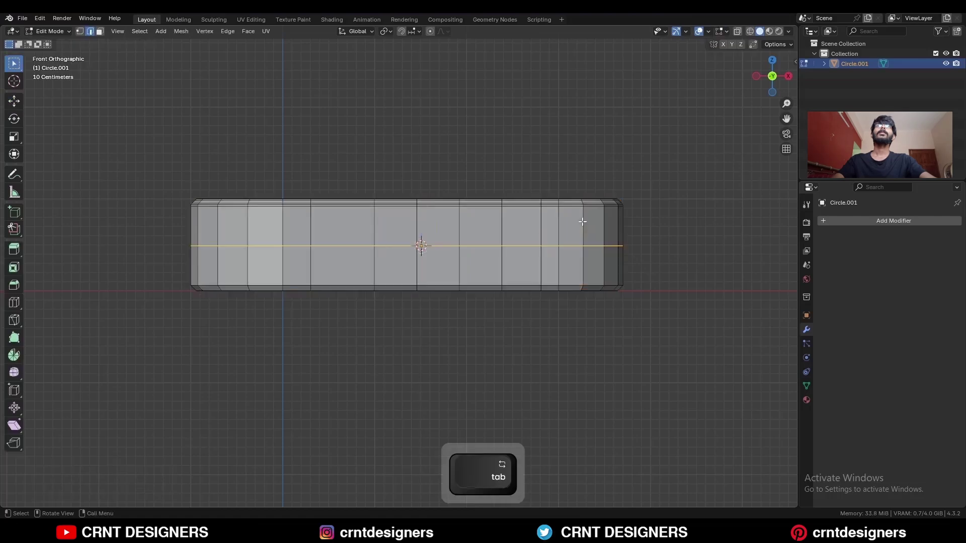
key("a")
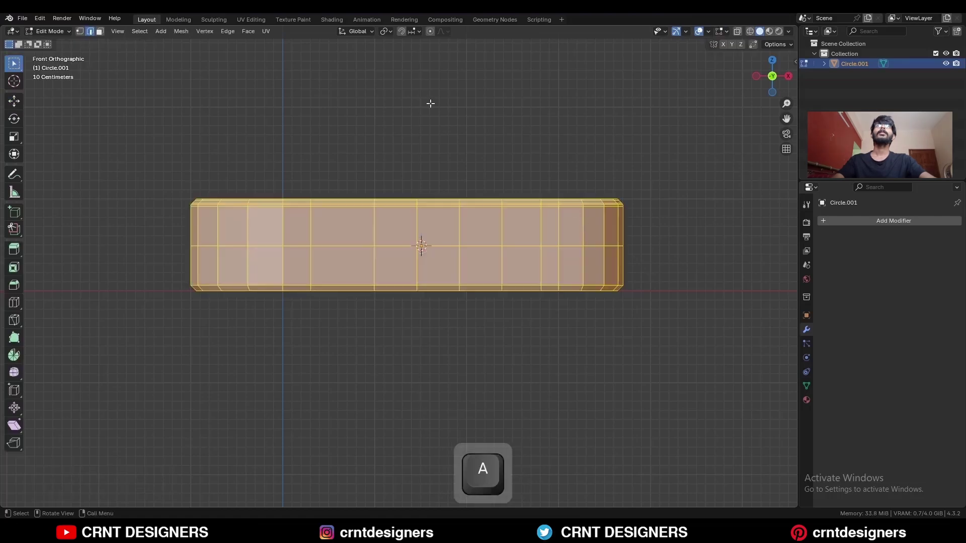
left_click(181, 31)
left_click(203, 177)
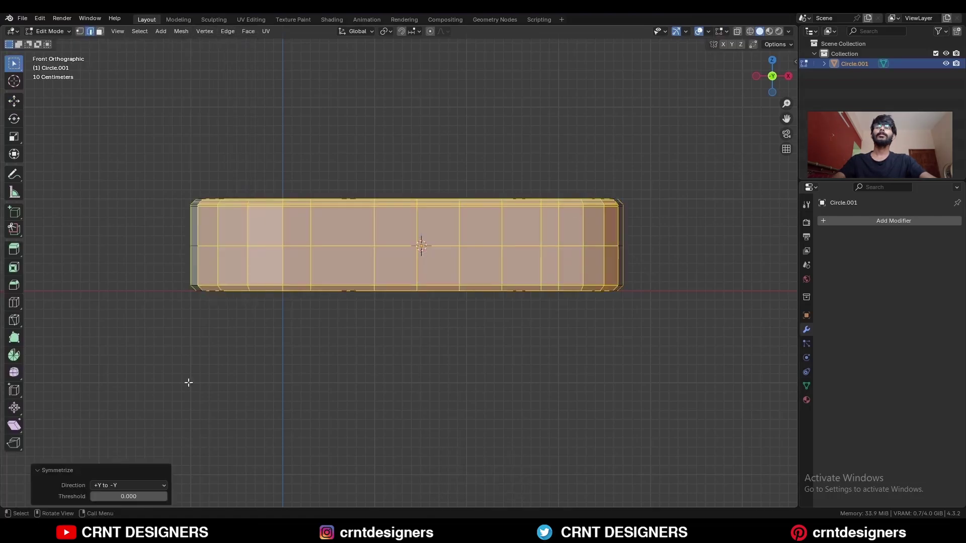
left_click(149, 485)
left_click(146, 470)
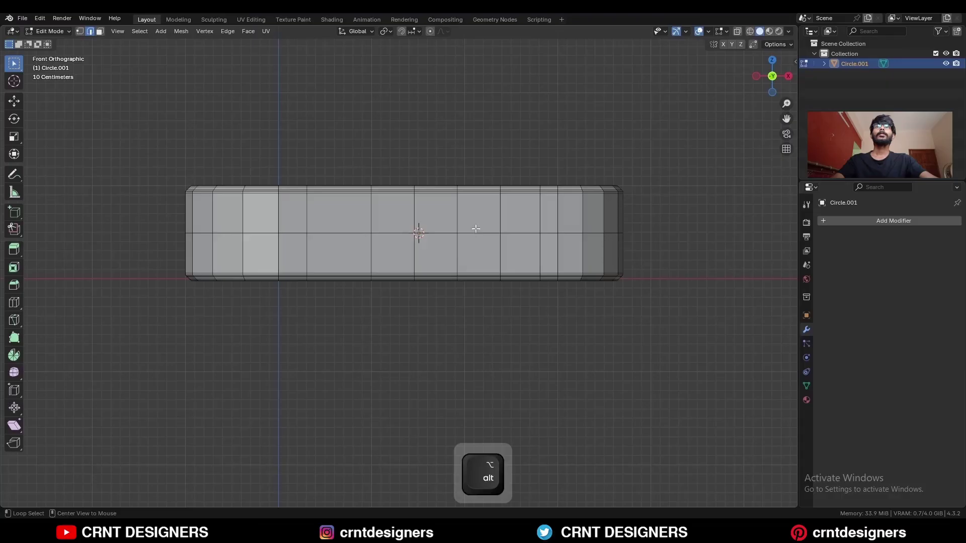
- Dissolve the middle edge loop around the side wall and delete the floor faces inside both holes
left_click(479, 232, "alt")
key("ctrl+x")
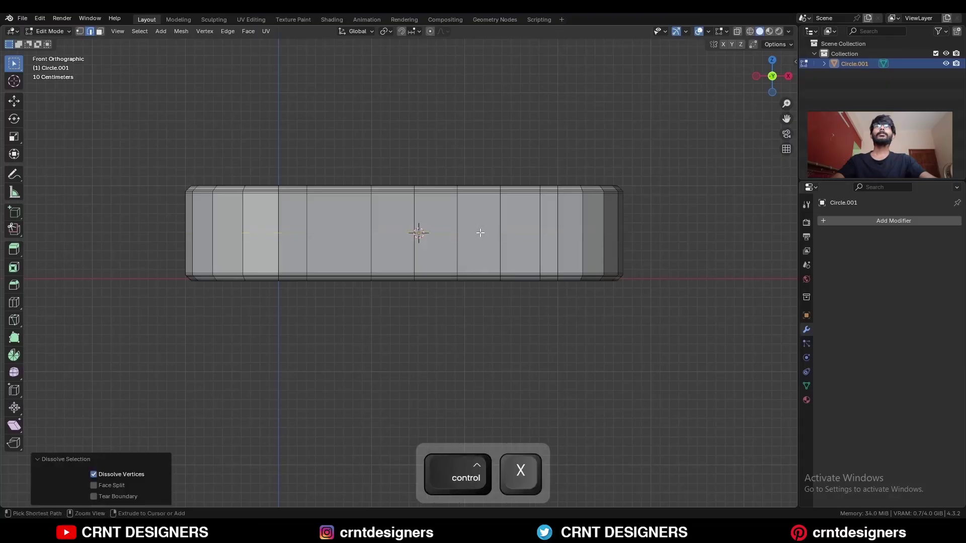
key("alt+z")
key("3")
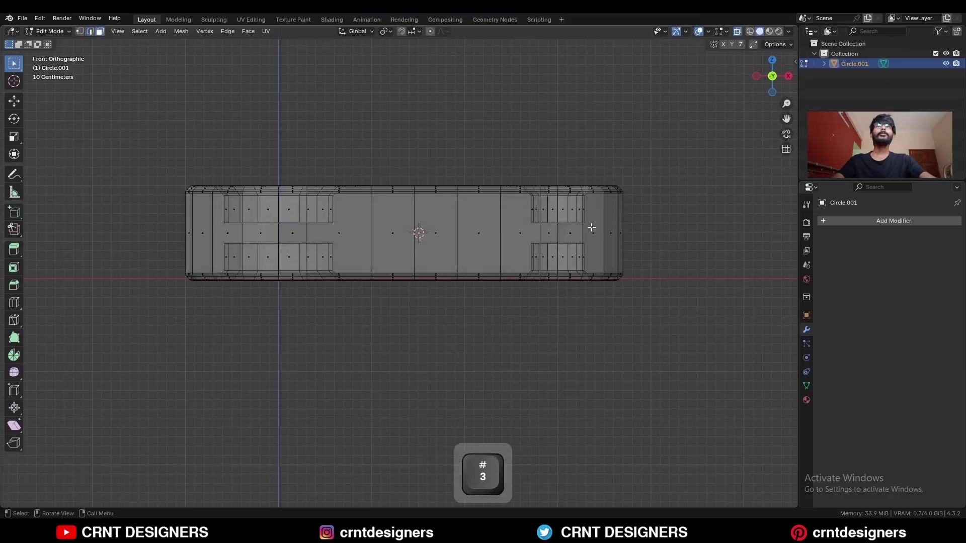
left_click_drag(422, 224, 152, 246)
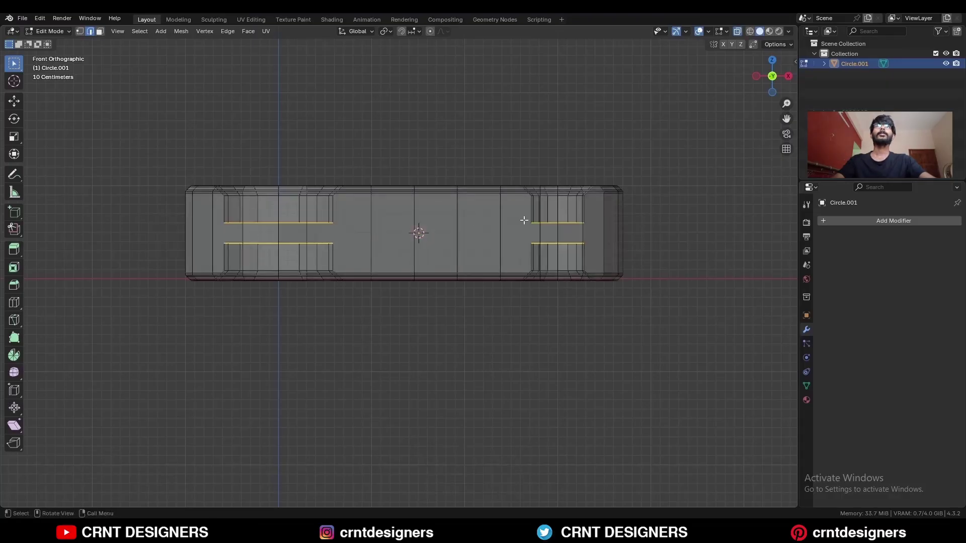
key("x")
left_click(546, 220)
- Bridge the upper and lower open edge loops inside the large hole
middle_click_drag(546, 219, 400, 311)
key("alt+z")
left_click(399, 312, "alt")
left_click(395, 328, "alt+shift")
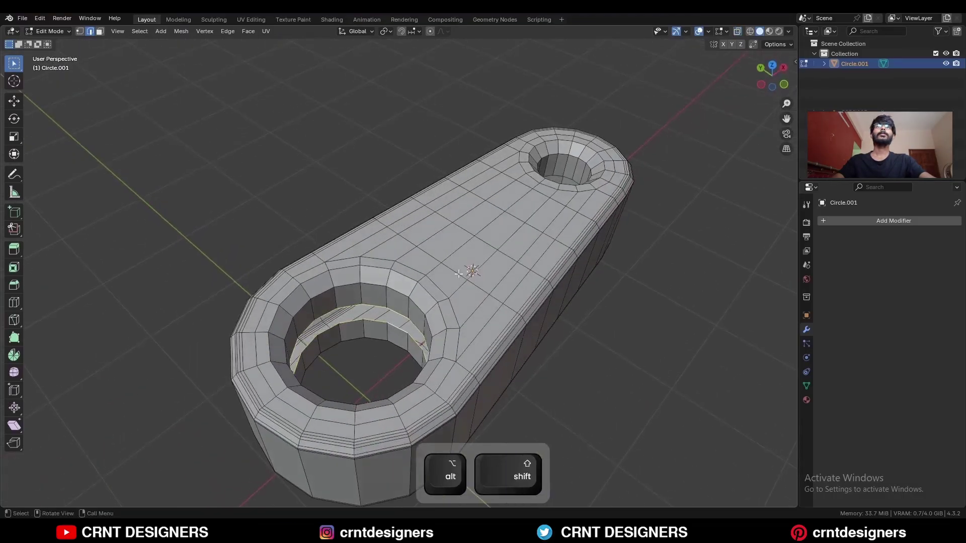
right_click(564, 163)
left_click(546, 224)
- Bridge the upper and lower open edge loops inside the small hole
left_click(651, 344)
left_click(569, 174, "alt")
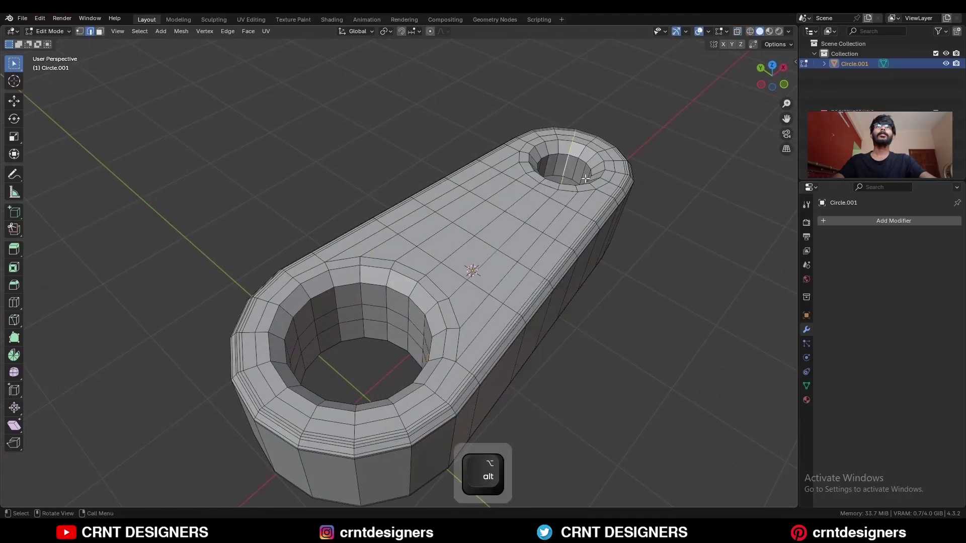
middle_click_drag(635, 236, 594, 254)
left_click(595, 251, "alt")
left_click(596, 247, "alt+shift")
right_click(672, 210)
left_click(671, 209)
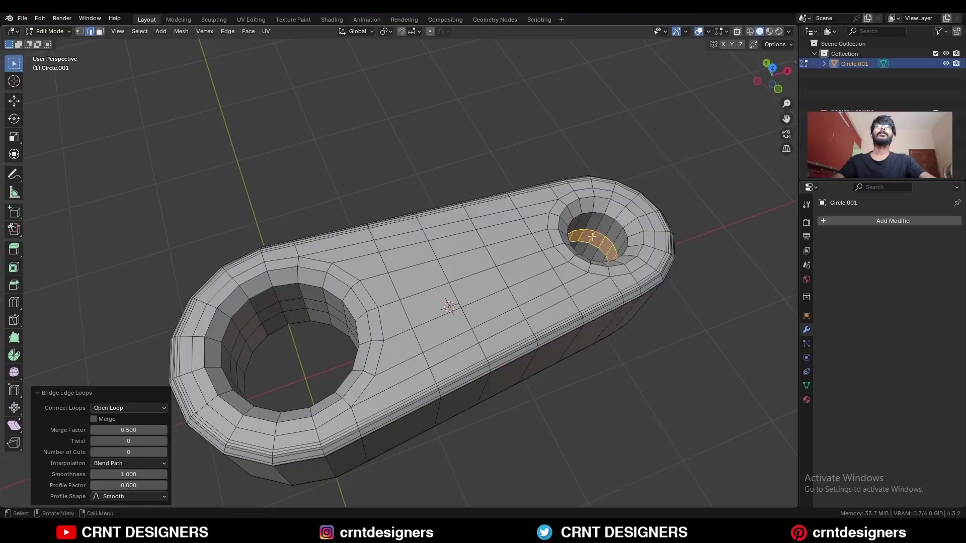
- Dissolve the edge loops bordering the bridged strips inside both holes so their walls become single faces
left_click(320, 300, "alt")
left_click(317, 310, "alt+shift")
left_click(599, 247, "alt+shift")
key("ctrl+x")
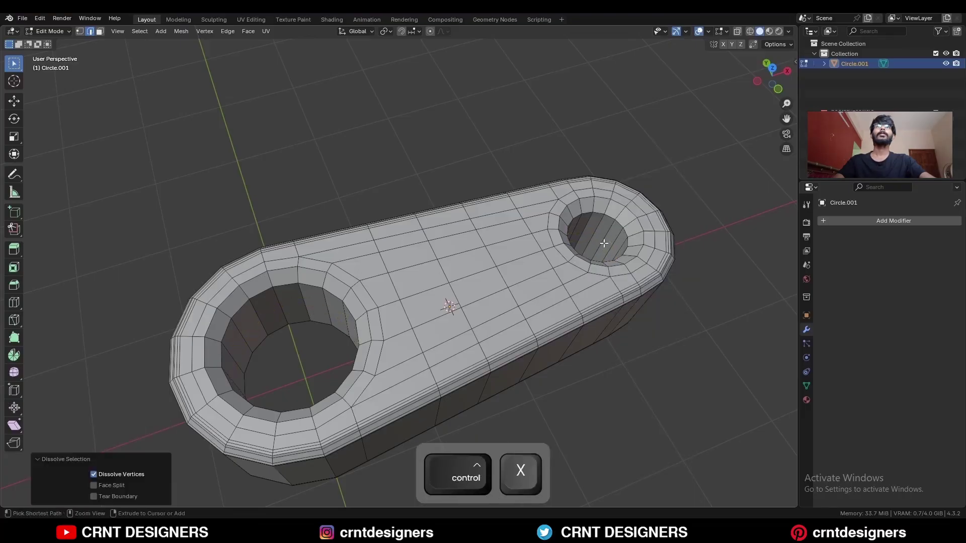
- Symmetrize the entire selected mesh from +Z to -Z again
scroll(599, 247, "down", 2)
key("a")
left_click(180, 32)
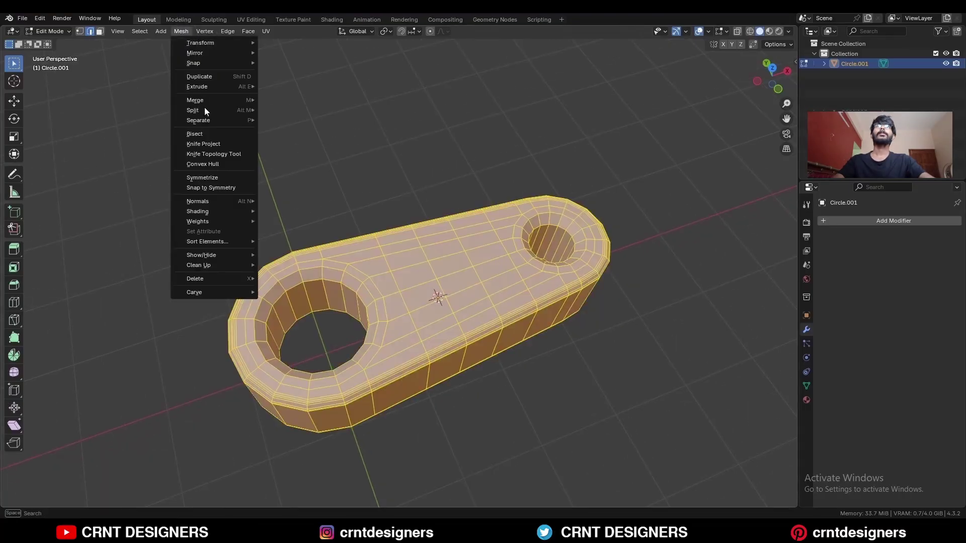
left_click(222, 177)
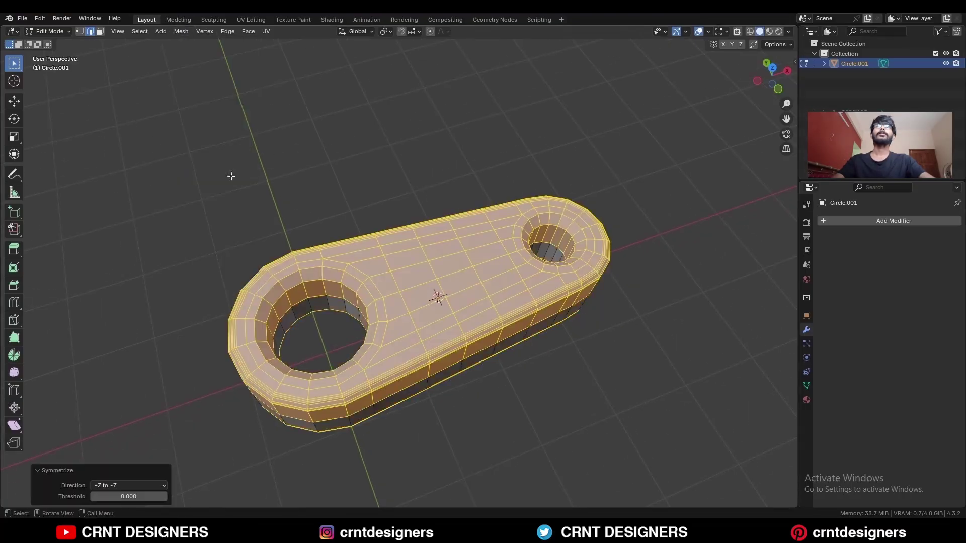
- Bevel the rim edge loops of both holes with a width of 0.02 m and 2 segments
left_click(231, 177)
middle_click_drag(319, 291, 354, 241, "shift")
scroll(360, 223, "up", 2)
key("2")
left_click(385, 204, "alt+shift")
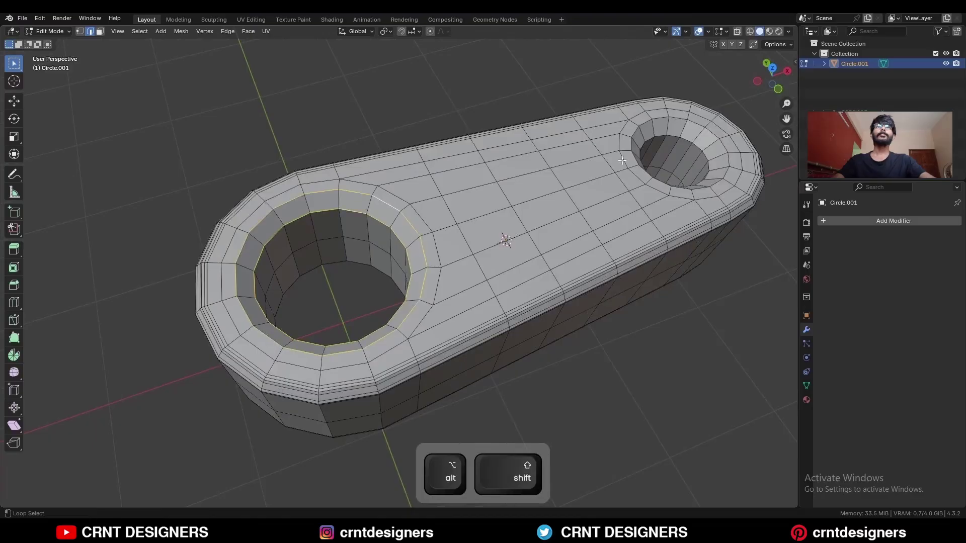
key("ctrl+b")
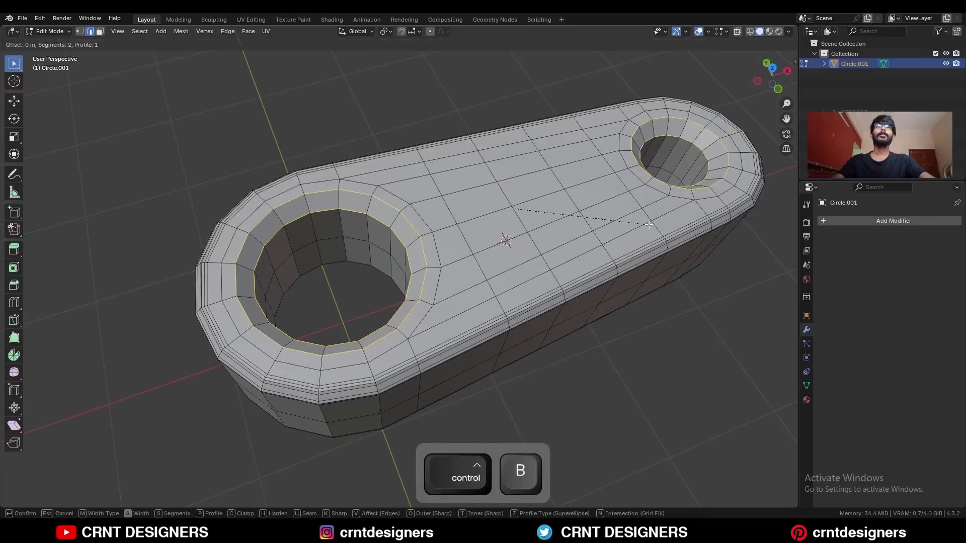
left_click(345, 294)
key("2")
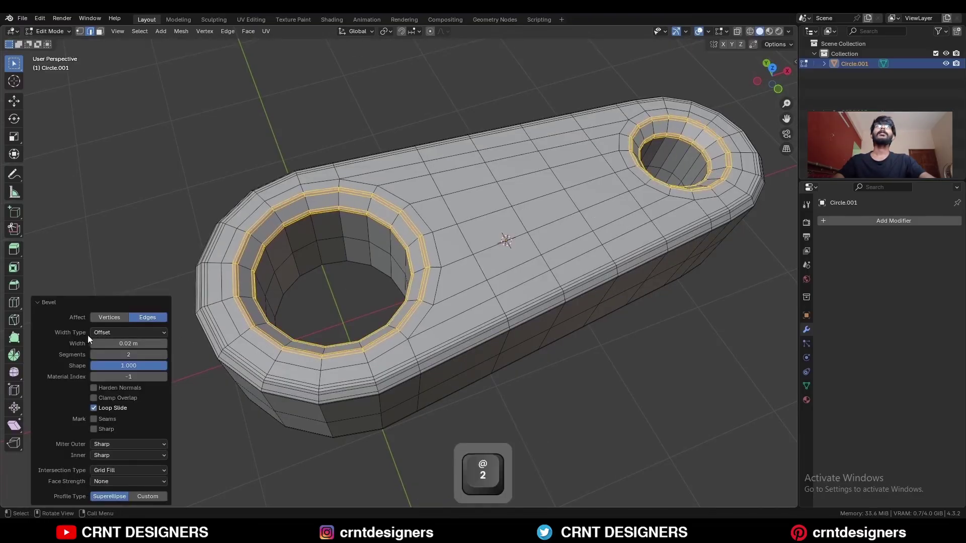
- Give the link a level 2 Subdivision modifier and shade it smooth
middle_click_drag(460, 269, 403, 275)
key("Tab")
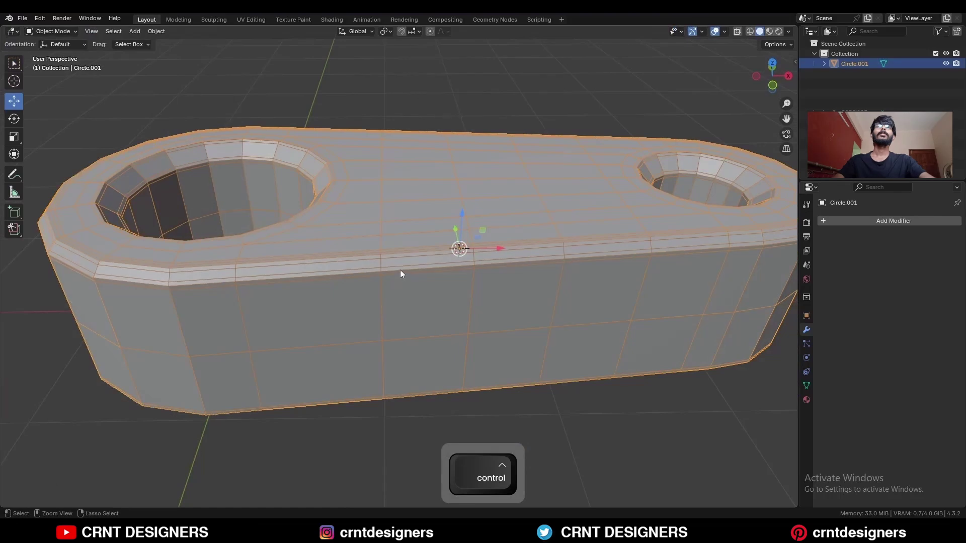
key("ctrl+2")
scroll(398, 261, "down", 3)
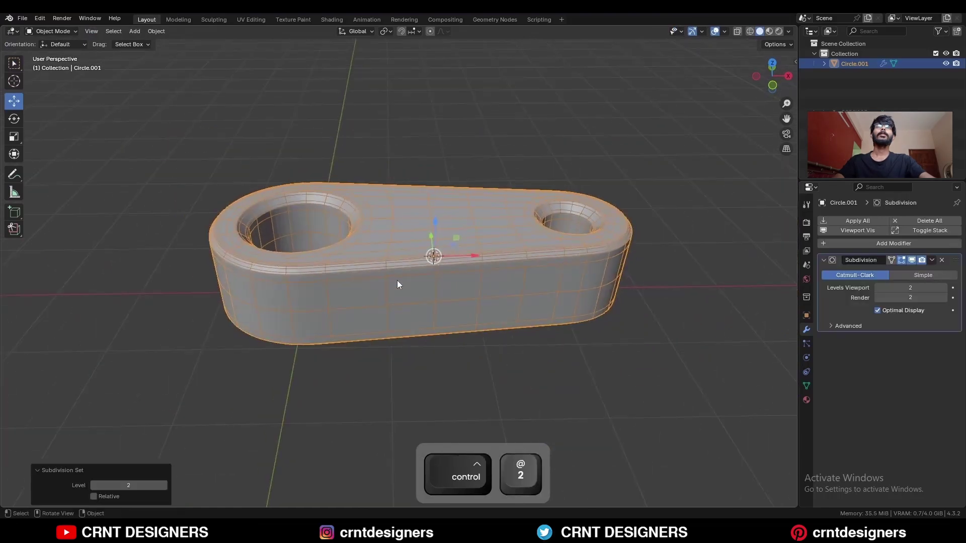
right_click(400, 225)
left_click(395, 184)
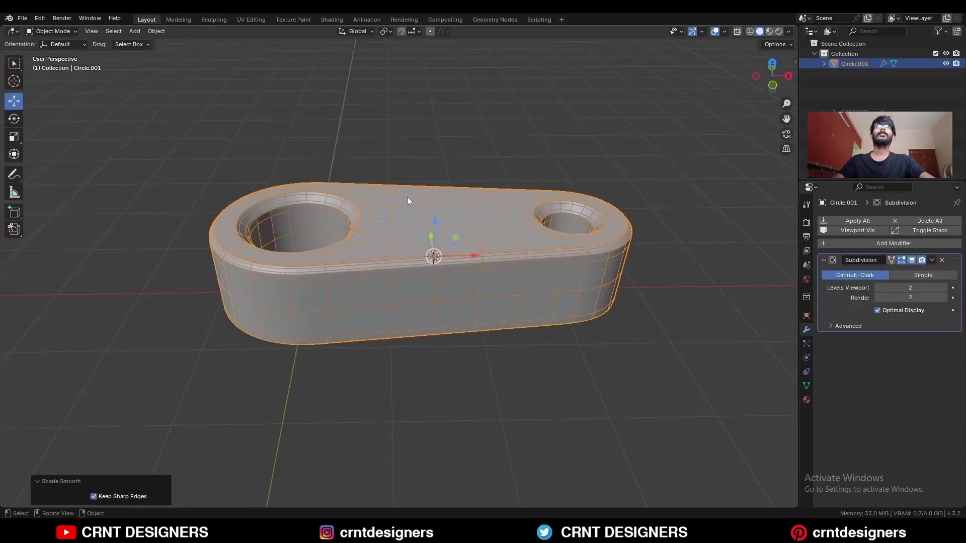
- Lower all vertices of the link's upper face and bevels by 0.2 m along Z in front view
key("shift+alt+z")
key("KP_1")
key("shift+alt+z")
key("Tab")
key("alt+z")
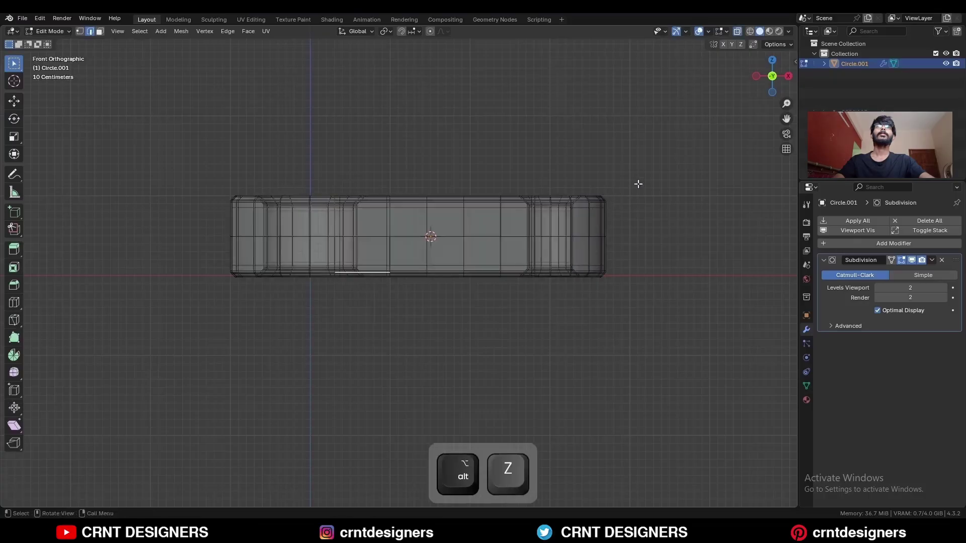
key("1")
left_click_drag(681, 136, 164, 214)
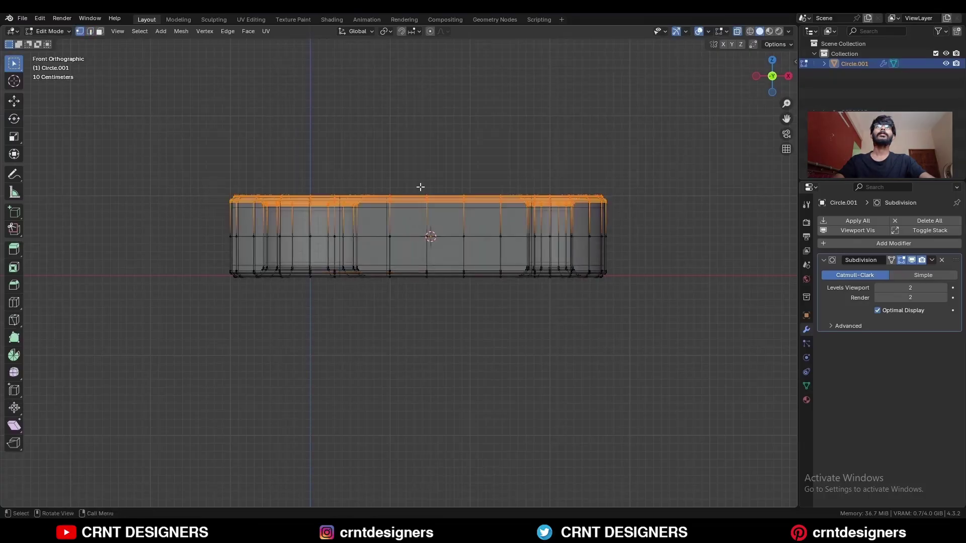
key("g")
key("z")
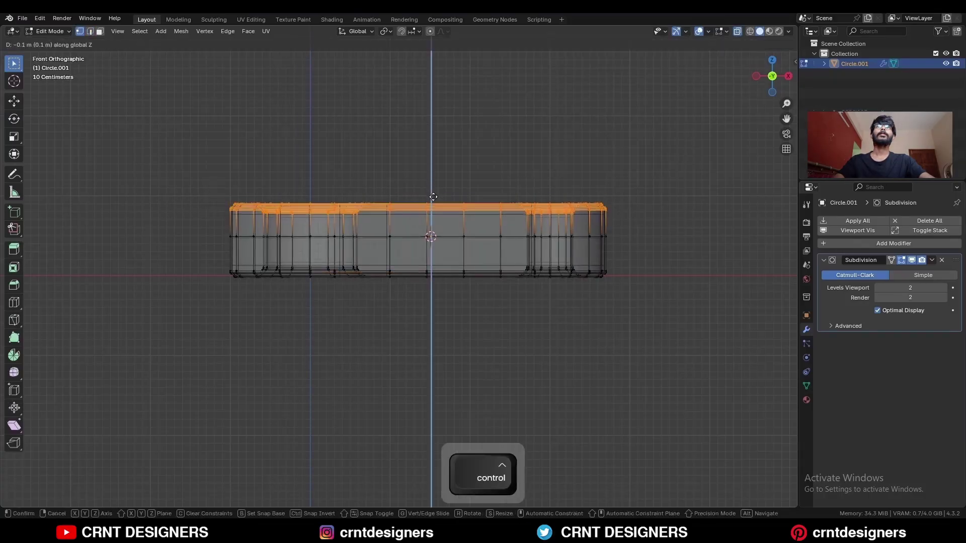
left_click(433, 201)
middle_click_drag(441, 224, 452, 180, "ctrl")
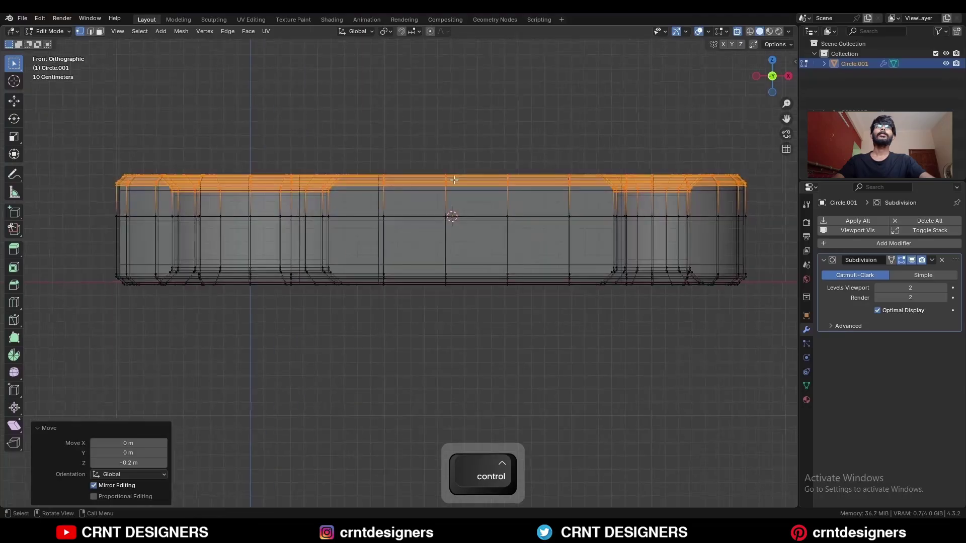
- Symmetrize the whole link mesh from +Z to -Z so the lower side matches the lowered upper side
key("alt+z")
left_click(458, 129)
key("a")
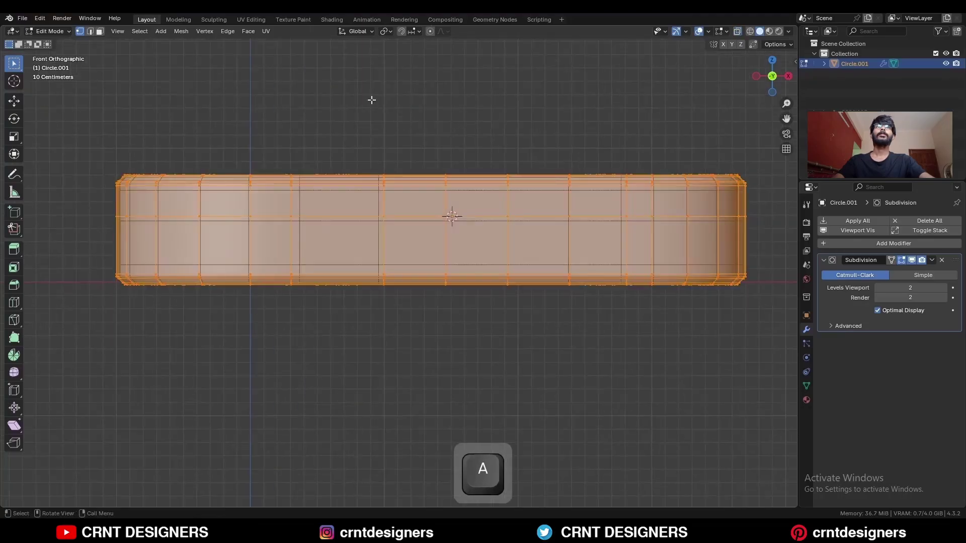
left_click(181, 31)
left_click(197, 177)
key("Tab")
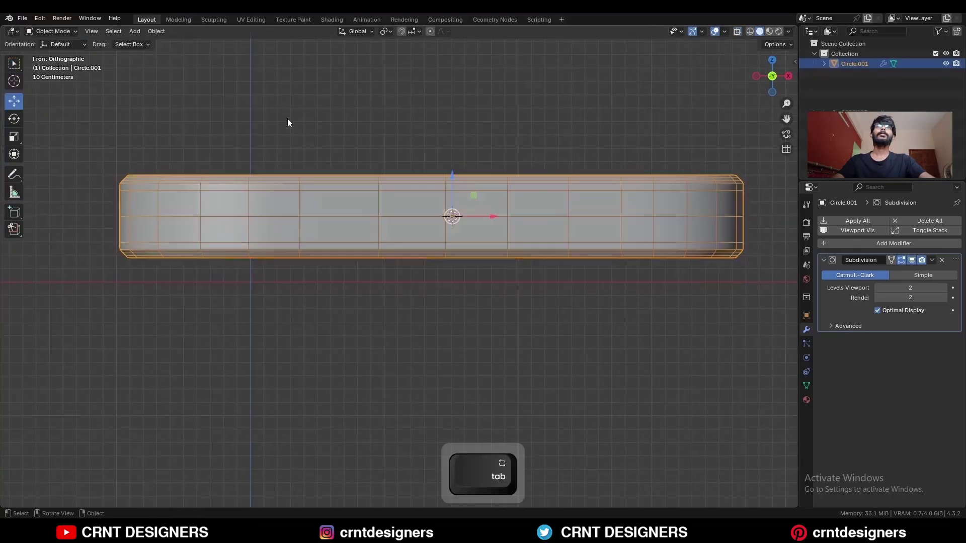
- Reset the 3D cursor to the world origin and snap the link onto it
left_click(288, 119)
key("alt+z")
middle_click_drag(427, 206, 486, 237)
key("alt+z")
key("shift+s")
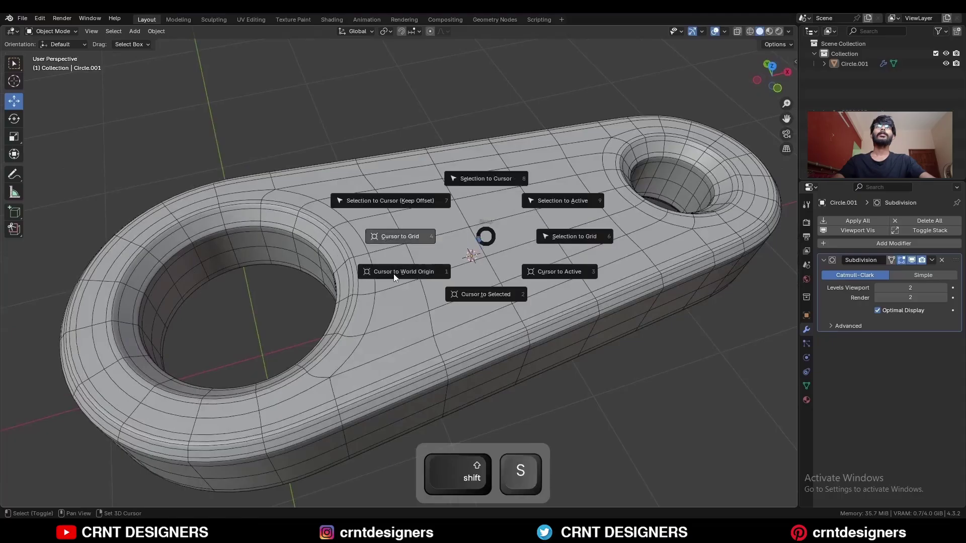
left_click(395, 277)
middle_click_drag(424, 239, 424, 290, "ctrl")
left_click(439, 267, "shift")
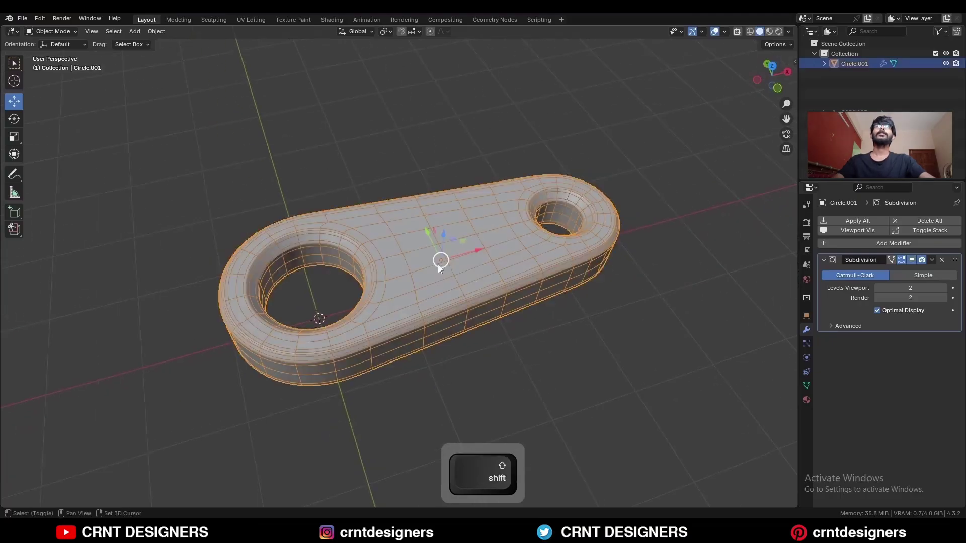
key("shift+s")
left_click(441, 204)
left_click(395, 224)
middle_click_drag(395, 224, 507, 202, "shift")
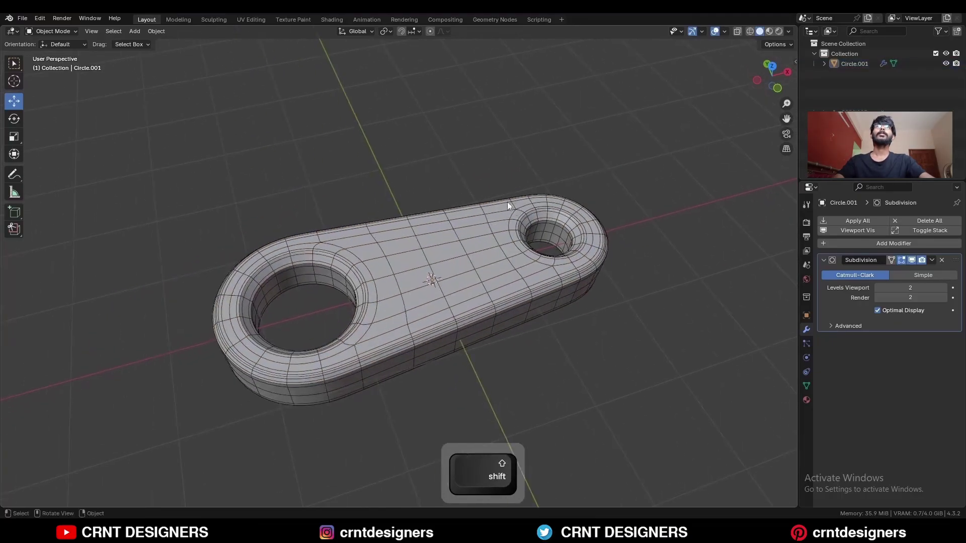
- Add a cube and place it under the small-hole end, its upper face at the link's mid-height
key("KP_1")
key("shift+a")
mouse_move(506, 201)
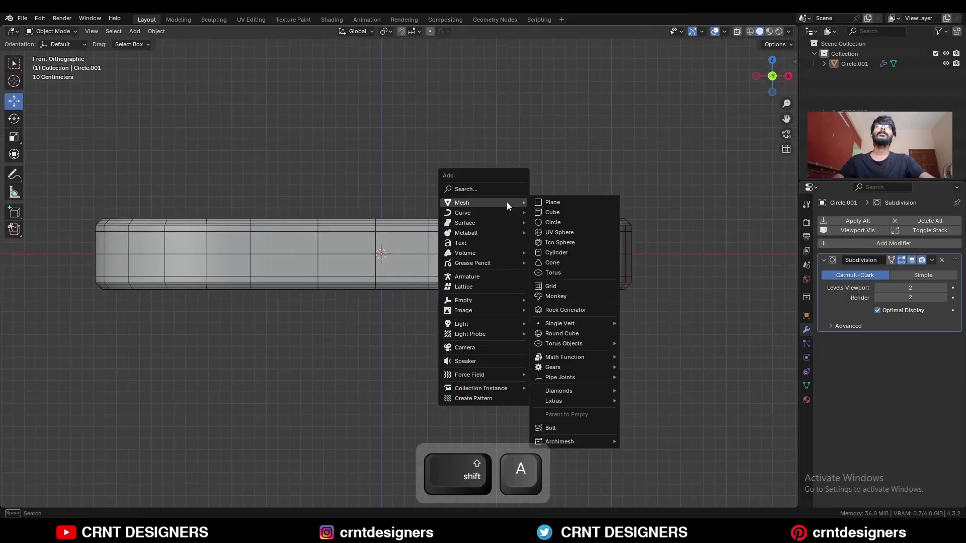
left_click(553, 212)
left_click_drag(382, 217, 368, 332, "ctrl")
left_click_drag(419, 362, 678, 378)
- Subtract the cube from the link with a Boolean Difference
middle_click_drag(665, 267, 461, 200)
left_click(459, 201, "shift")
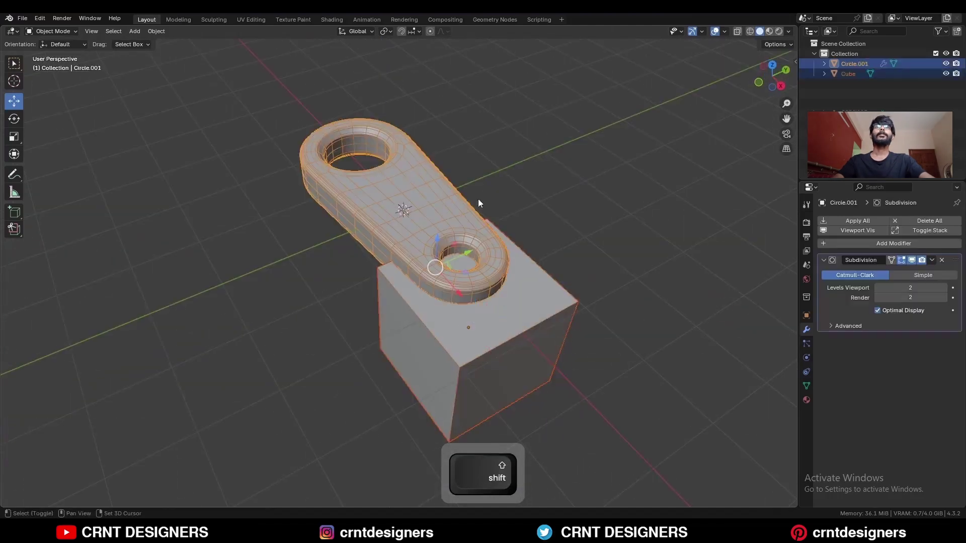
key("shift+q")
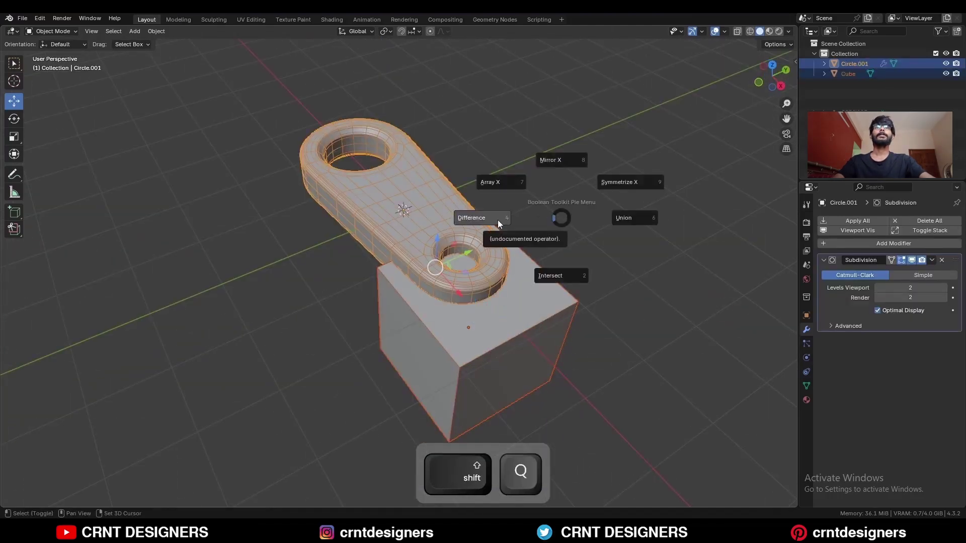
left_click(496, 220)
- Fine-tune the cutter cube's height to line up its upper face with the link's mid-plane
middle_click_drag(499, 246, 547, 255)
left_click(547, 256)
left_click(761, 84)
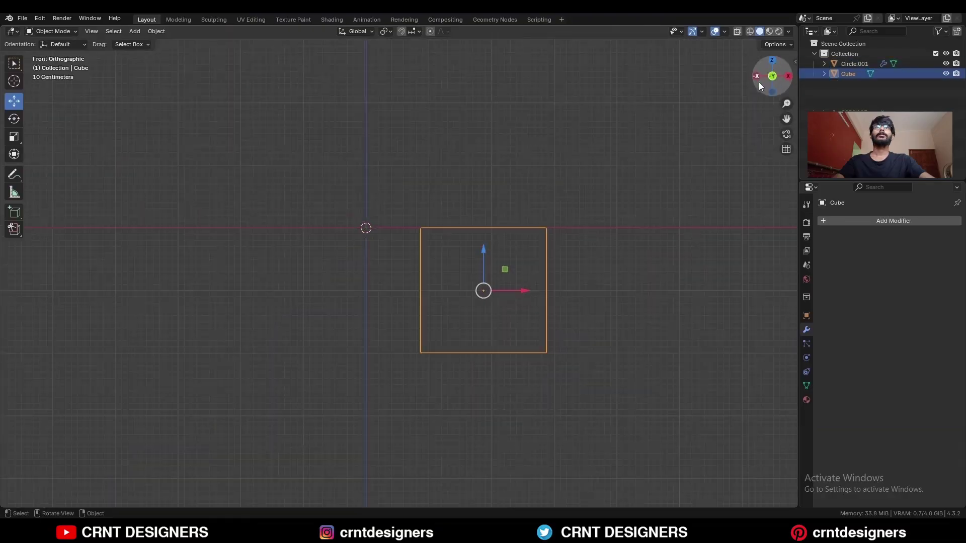
middle_click_drag(495, 292, 485, 274, "shift")
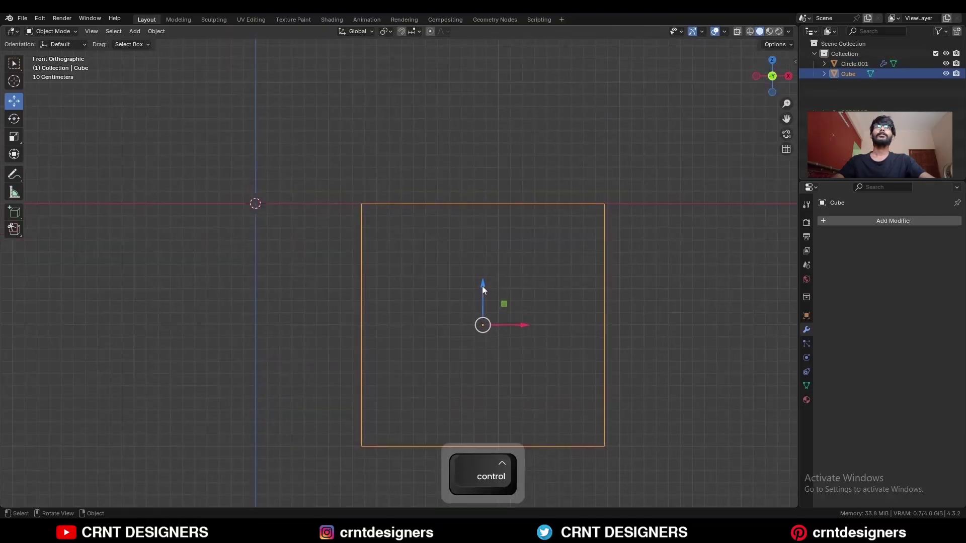
left_click_drag(482, 289, 494, 280, "shift")
middle_click_drag(494, 279, 481, 193)
- Remove the Subdivision modifier from the link, keeping only the Boolean
left_click(481, 193)
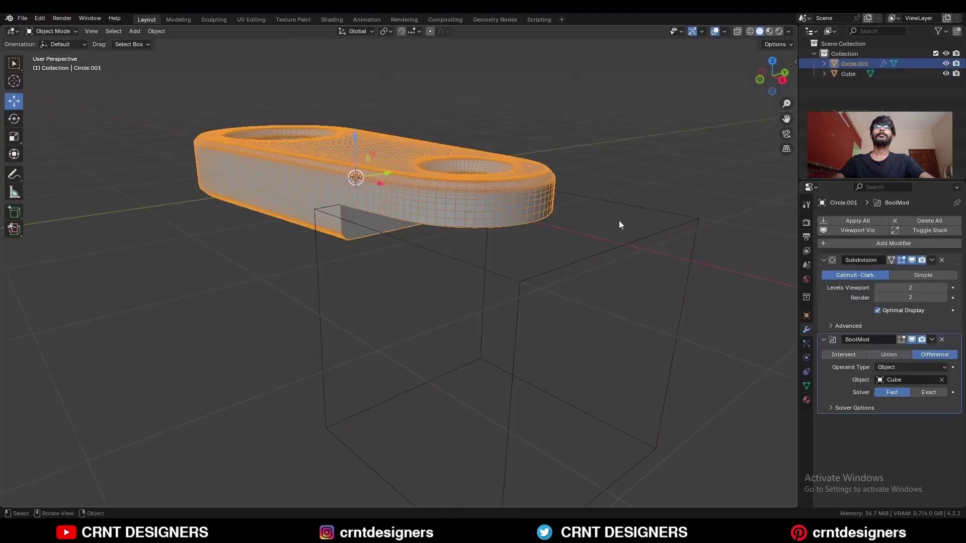
left_click(940, 260)
middle_click_drag(455, 254, 499, 216)
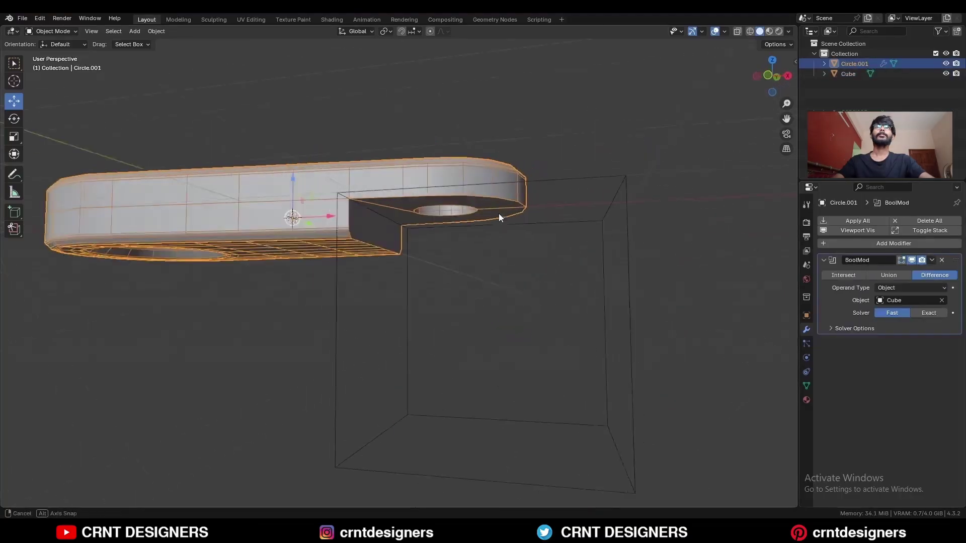
- Raise the cutter cube's lower vertices by 1.2 m along Z
left_click_drag(667, 320, 382, 430)
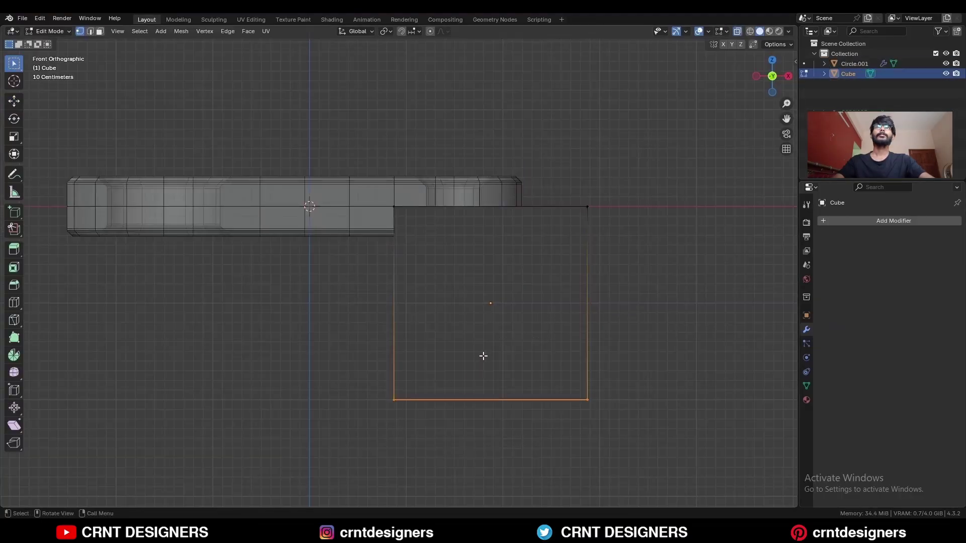
key("g")
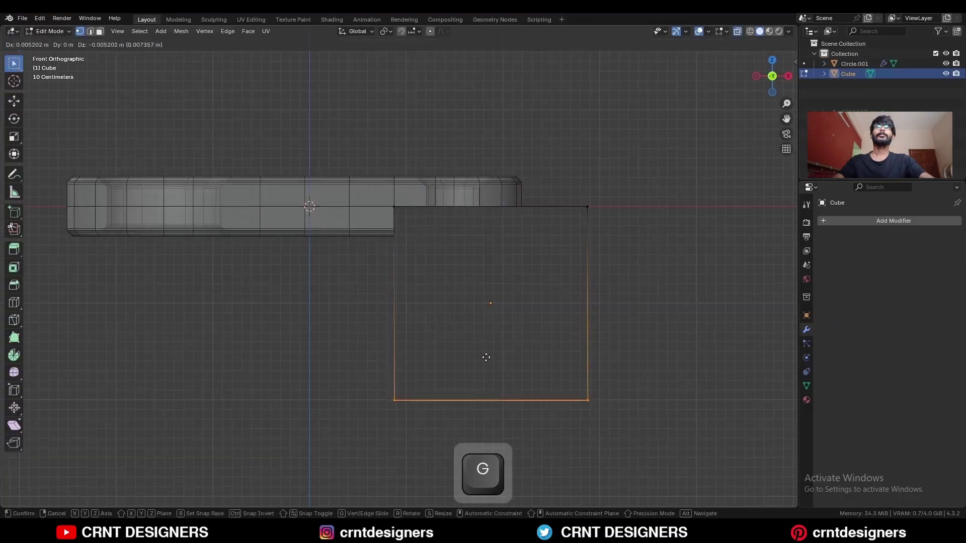
key("z")
key("ctrl")
left_click(498, 241)
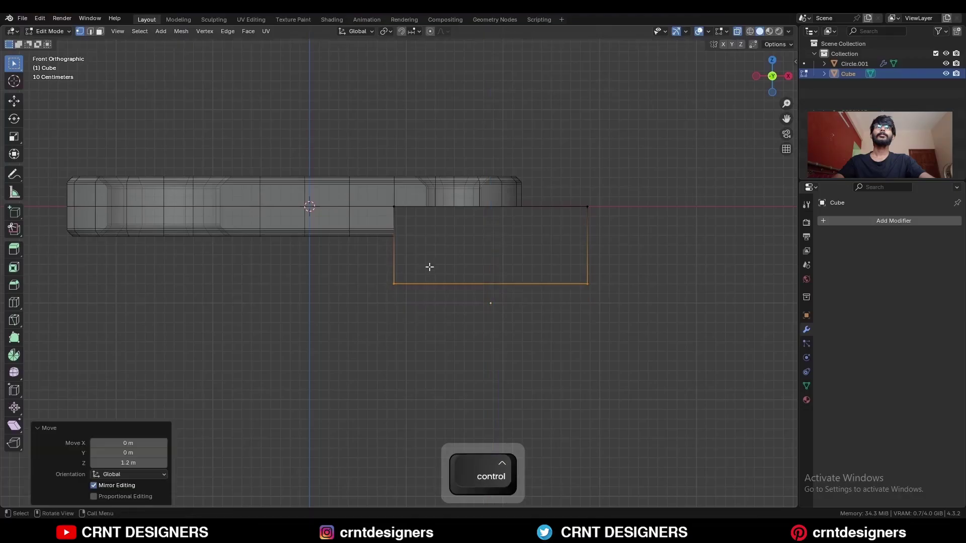
- Slant the cutter's inner side by moving its lower inner vertices -0.8 m along X
left_click(418, 287)
key("x")
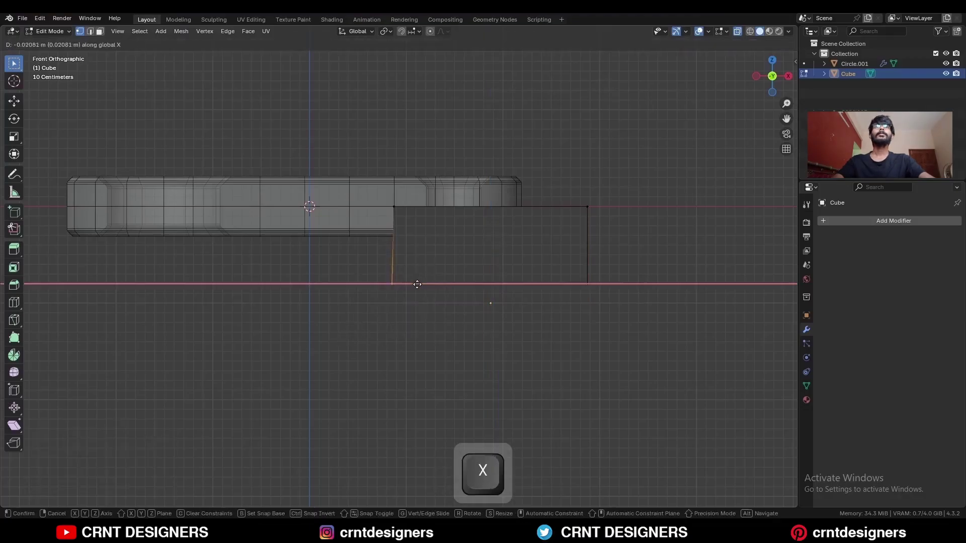
left_click(345, 290)
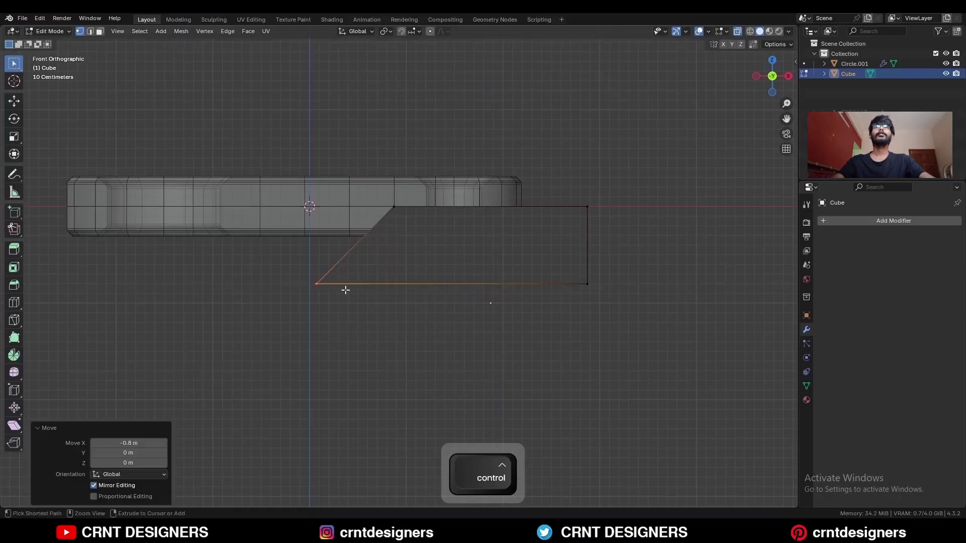
key("alt+z")
middle_click_drag(443, 243, 444, 220)
key("Tab")
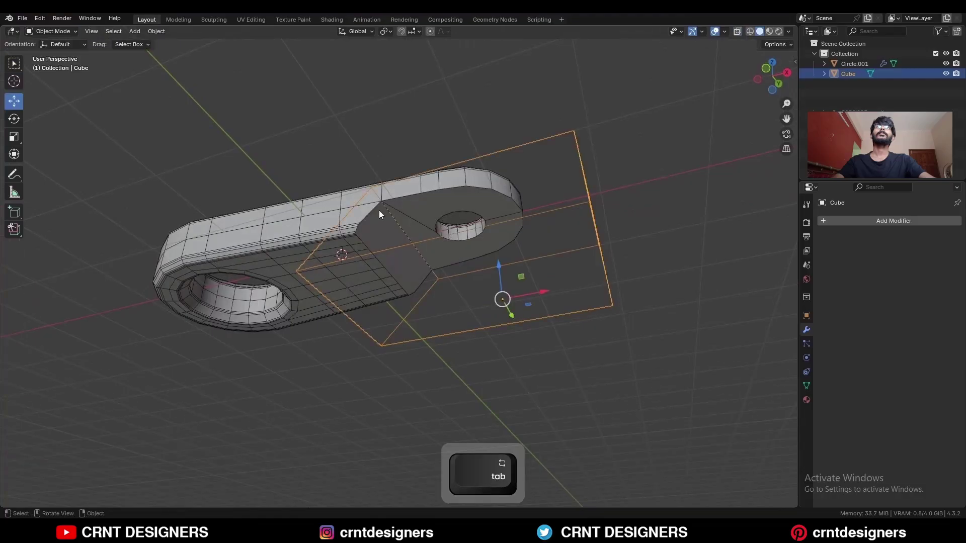
- Move the entire cutter mesh down 0.1 m along Z
left_click(388, 224)
key("a")
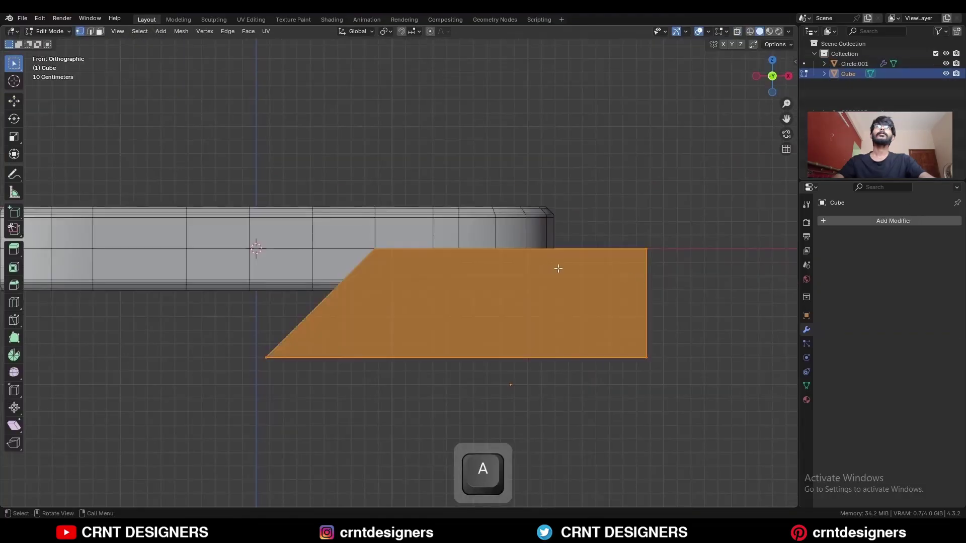
key("g")
key("z")
key("ctrl")
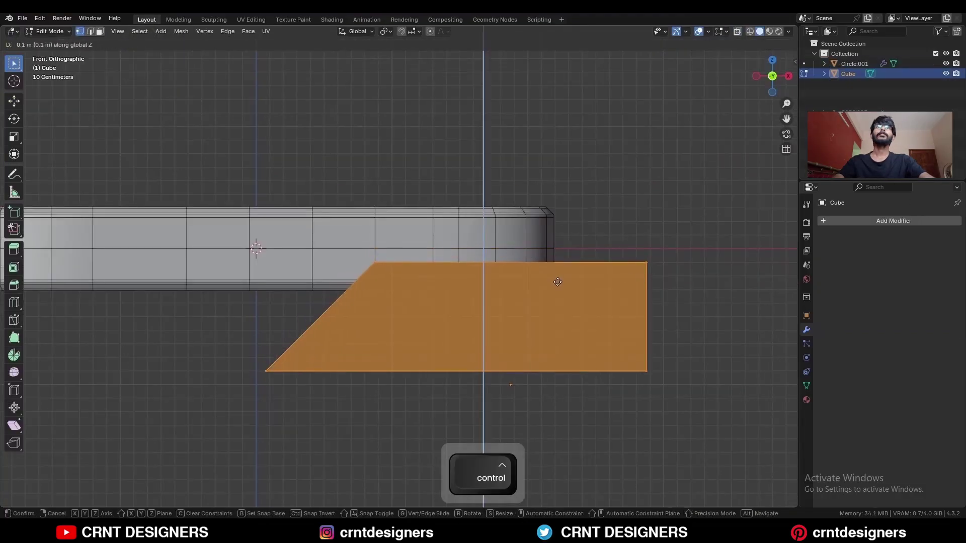
left_click(557, 281)
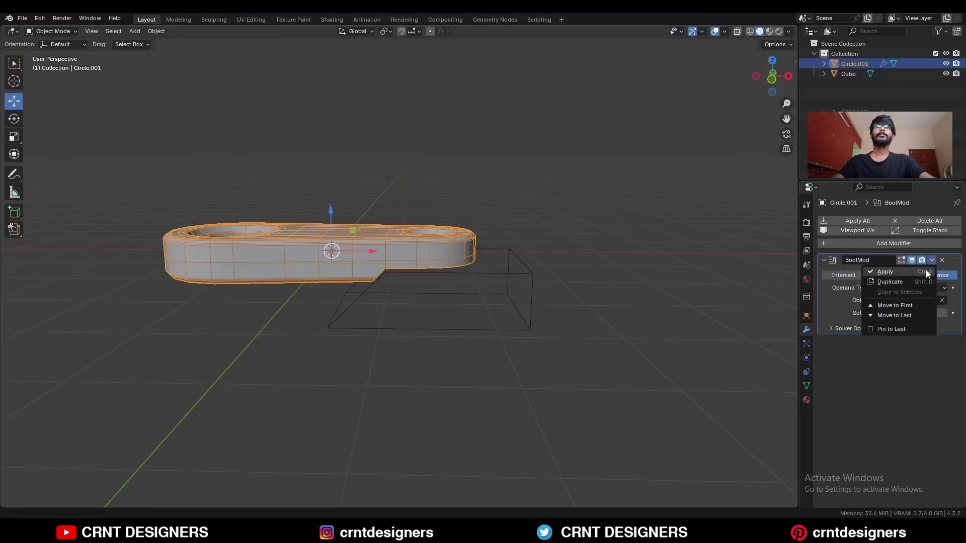
- Apply the Boolean modifier on the link and delete the cutter cube
left_click(924, 271)
left_click(514, 269)
key("x")
left_click(515, 268)
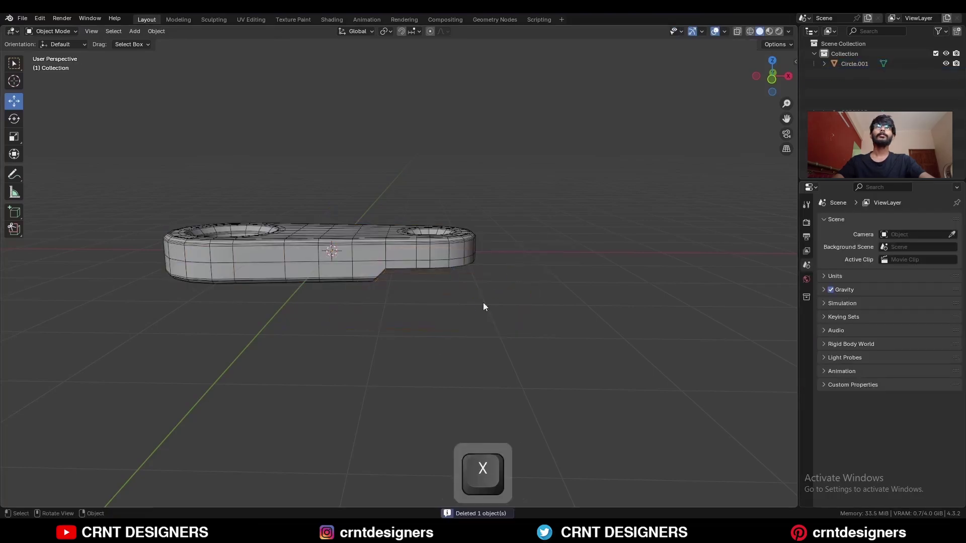
- Symmetrize the whole link mesh from -Z to +Z to mirror the sloped cut onto the upper side
middle_click_drag(482, 303, 373, 258, "ctrl")
left_click(373, 258)
middle_click_drag(431, 298, 502, 285)
key("Tab")
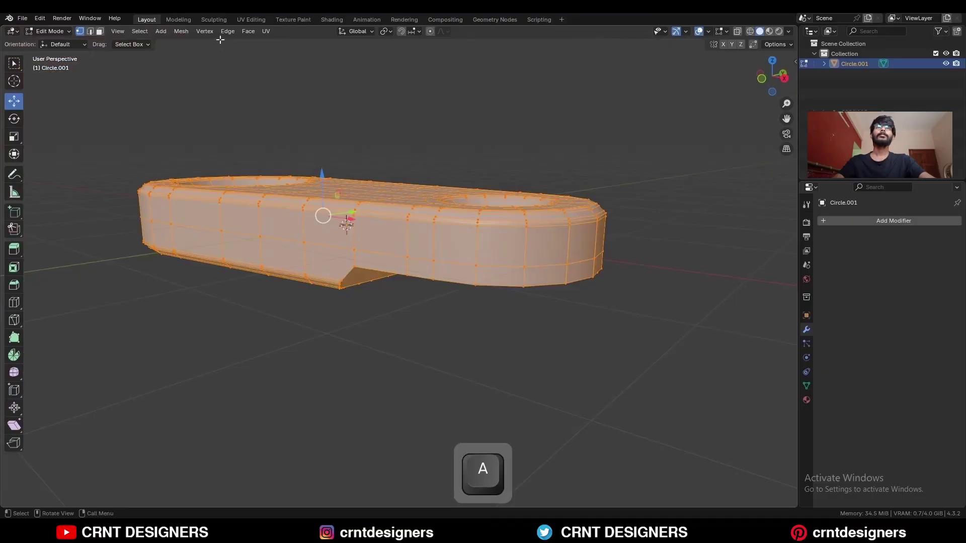
left_click(181, 31)
left_click(199, 179)
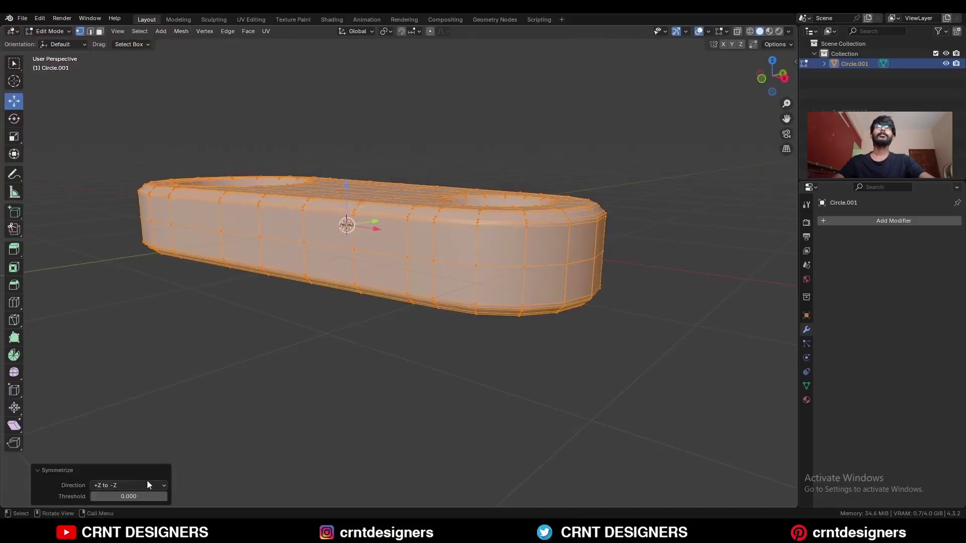
left_click(138, 460)
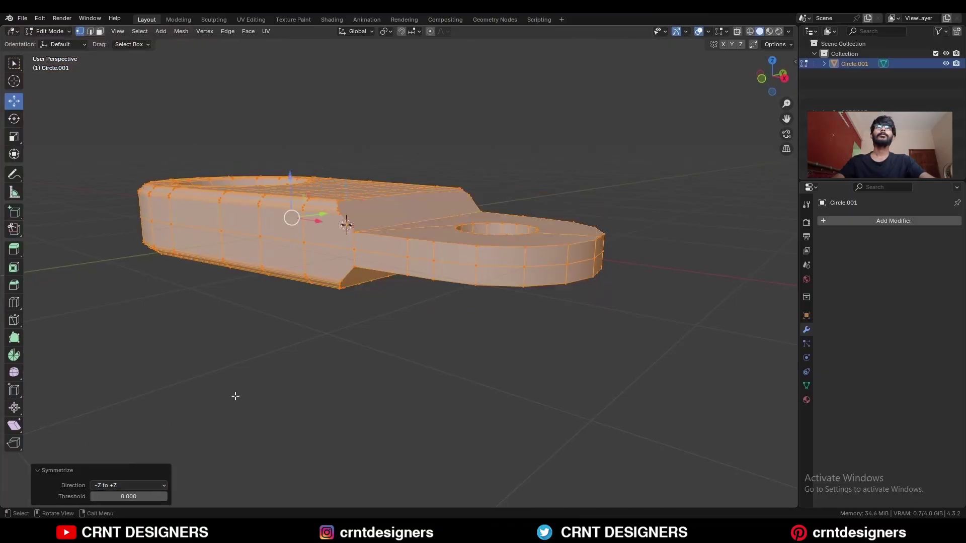
- Symmetrize the whole link mesh from -Y to +Y
left_click(235, 396)
middle_click_drag(284, 287, 314, 385)
key("a")
left_click(181, 32)
left_click(211, 178)
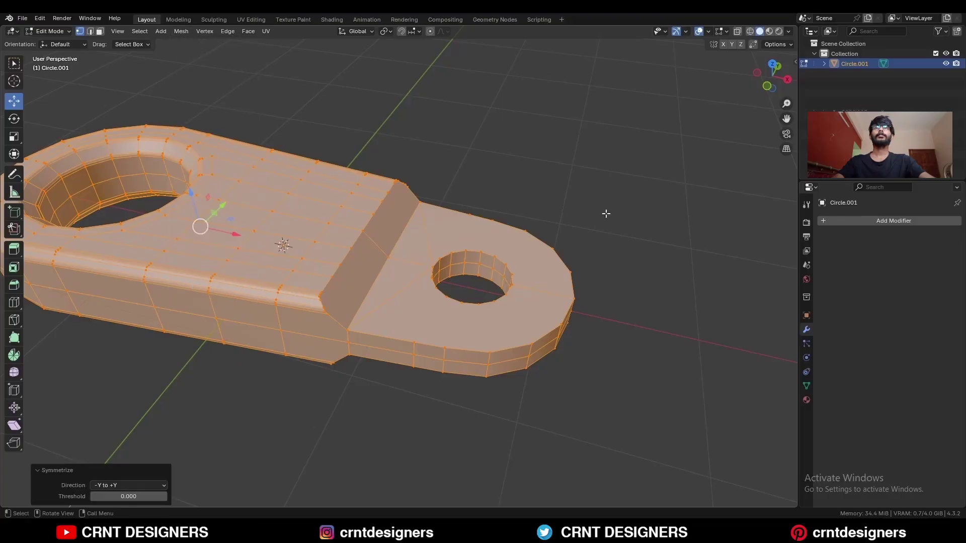
- Dissolve the two stray edges crossing the small end's upper face between the sloped step and the hole
left_click(605, 213)
key("2")
left_click(390, 298)
left_click(426, 235, "shift")
key("ctrl+x")
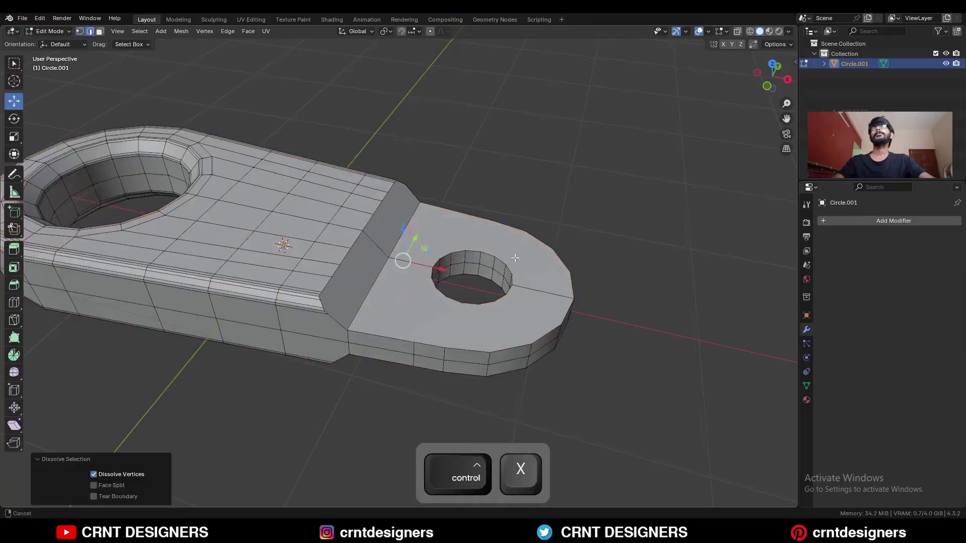
- Bevel the upper and lower rim loops of the small hole with 2 segments and adjust the bevel width
middle_click_drag(502, 256, 541, 284)
scroll(503, 272, "up", 4)
left_click(485, 250, "alt")
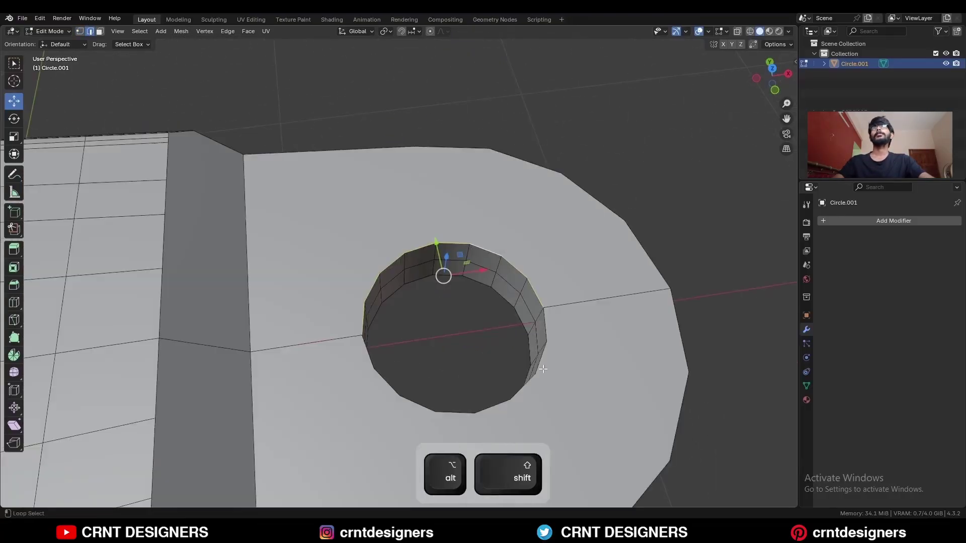
left_click(520, 338, "alt+shift")
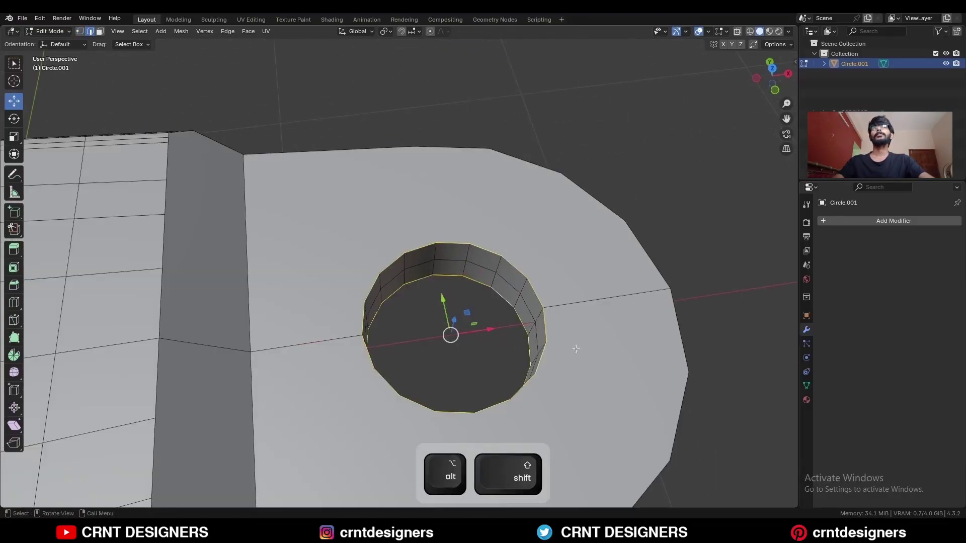
middle_click_drag(576, 349, 561, 307, "shift")
key("ctrl+b")
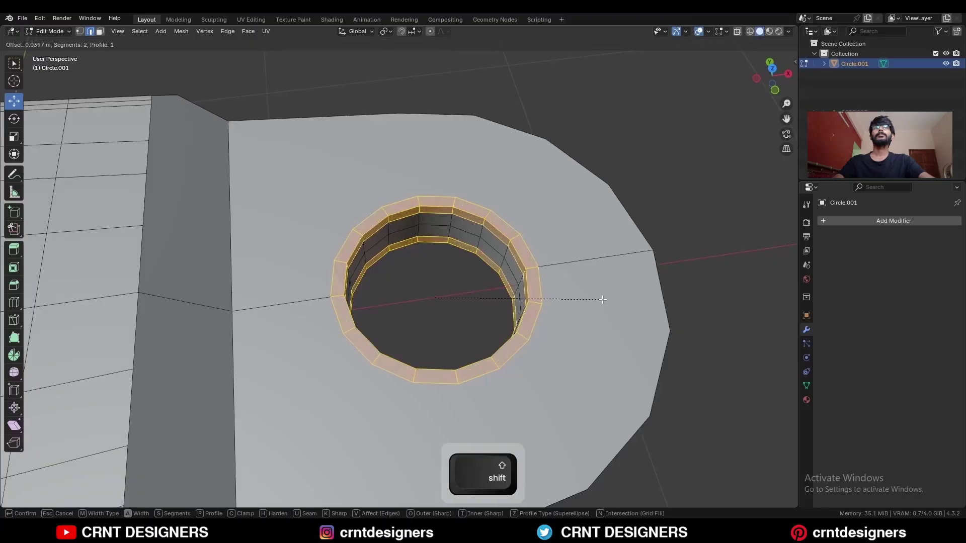
left_click(408, 316)
left_click_drag(137, 343, 121, 343, "shift")
left_click(630, 216)
- Knife-cut radial edges from the small hole's bevel ring to the matching outer contour vertices on the -Y half, continuing towards the sloped step
middle_click_drag(579, 237, 532, 310, "ctrl")
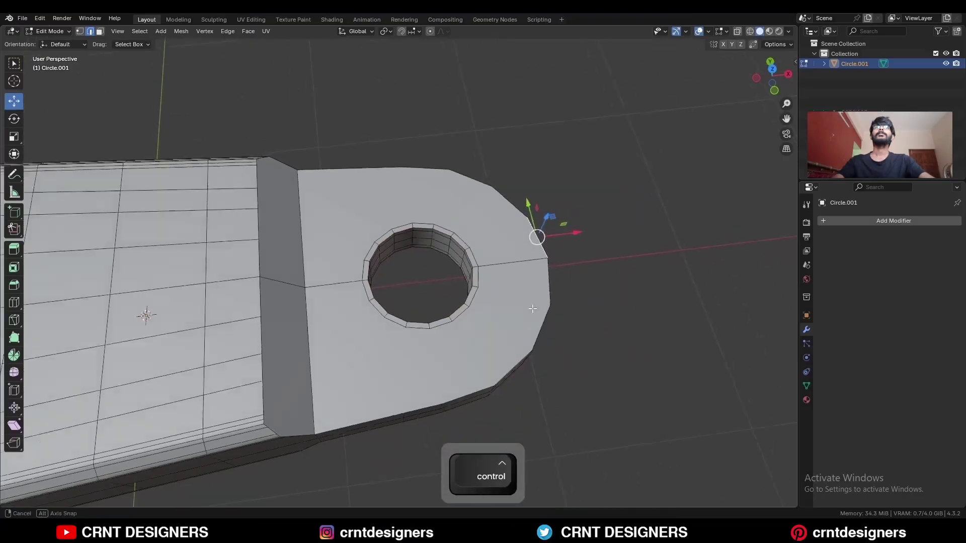
key("1")
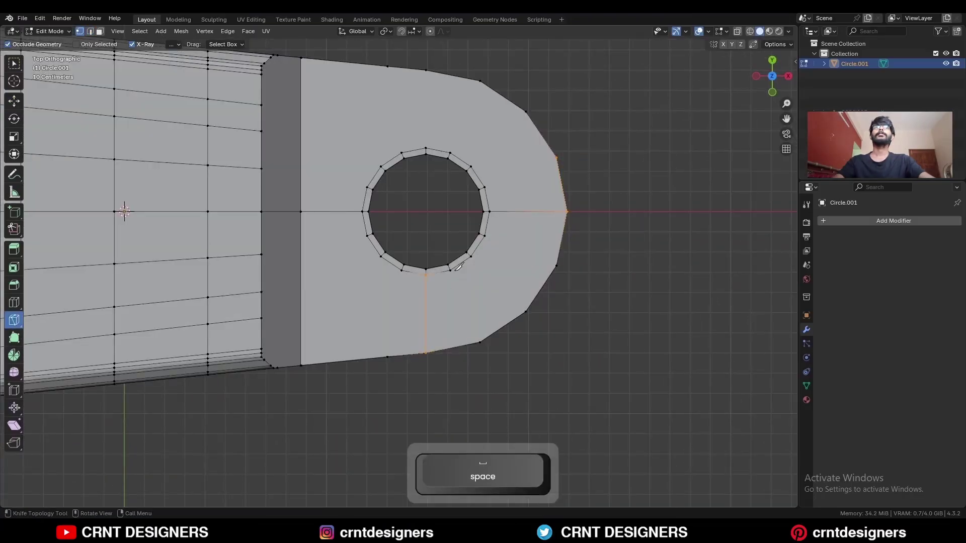
left_click(450, 270)
left_click(480, 342)
key("space")
left_click(471, 256)
left_click(525, 312)
key("space")
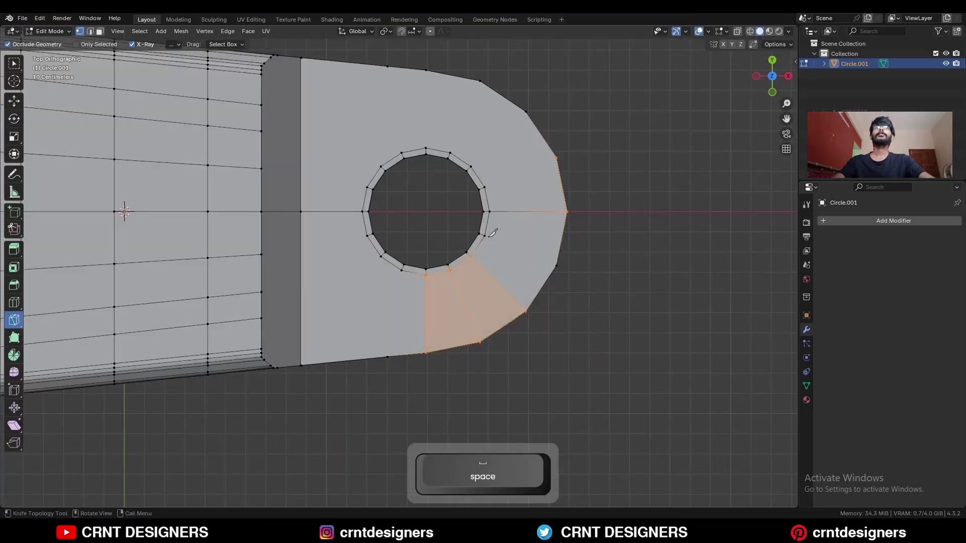
left_click(484, 236)
left_click(557, 265)
left_click(381, 291)
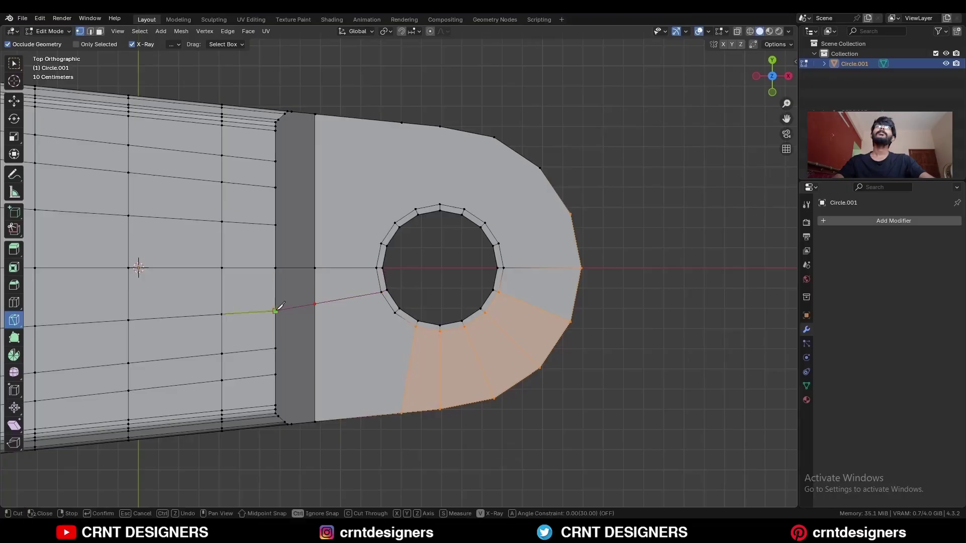
- Knife-cut straight edges along Y across the upper slope, from its -Y corner vertices to the centreline
key("KP_3")
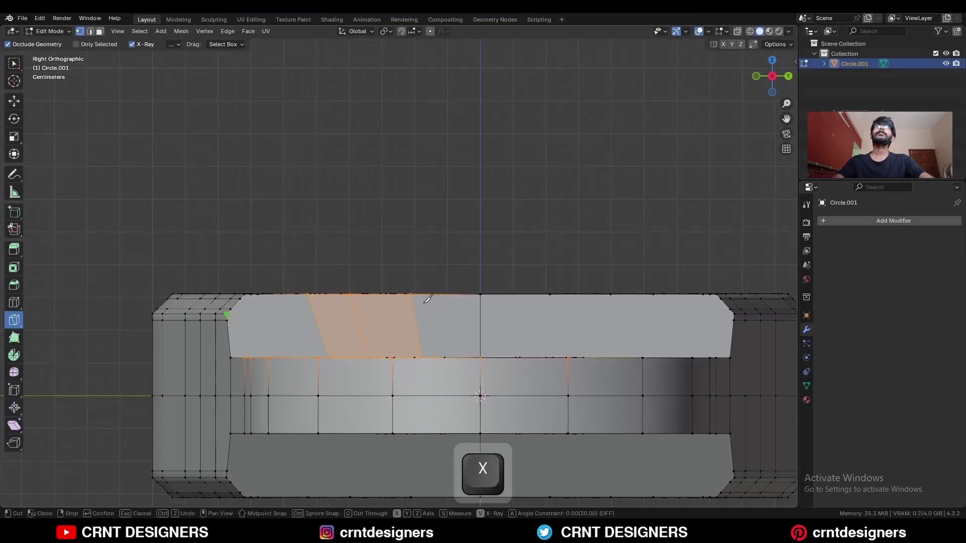
key("space")
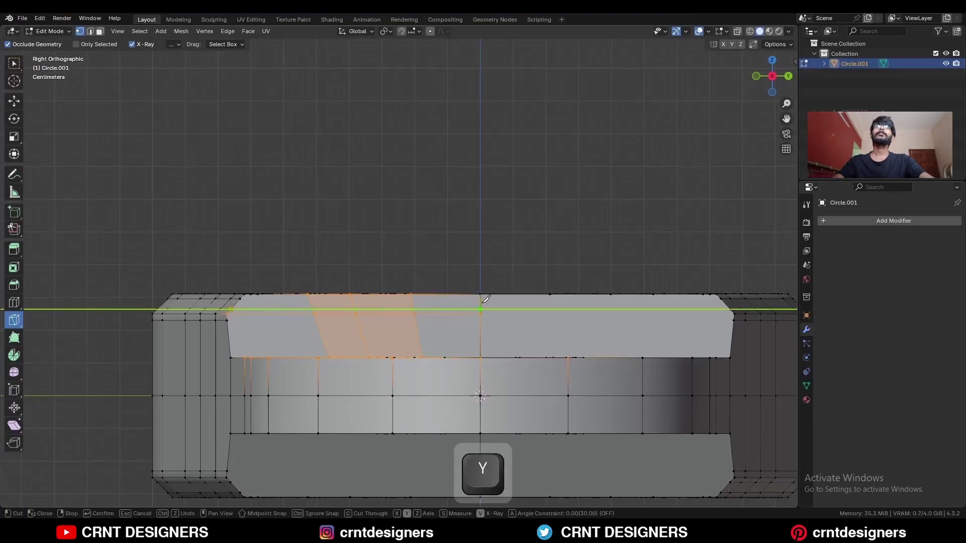
left_click(480, 319)
key("space")
- Select the slope and small end's upper faces and inset them twice, by about 0.017 m and 0.038 m
middle_click_drag(346, 296, 362, 378, "ctrl")
middle_click_drag(362, 377, 387, 286, "shift")
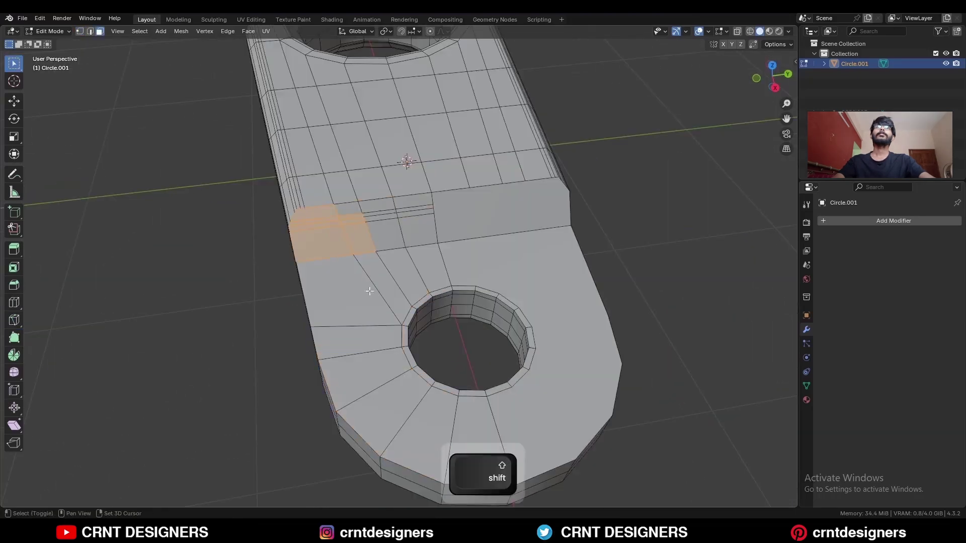
left_click_drag(432, 206, 377, 255, "shift")
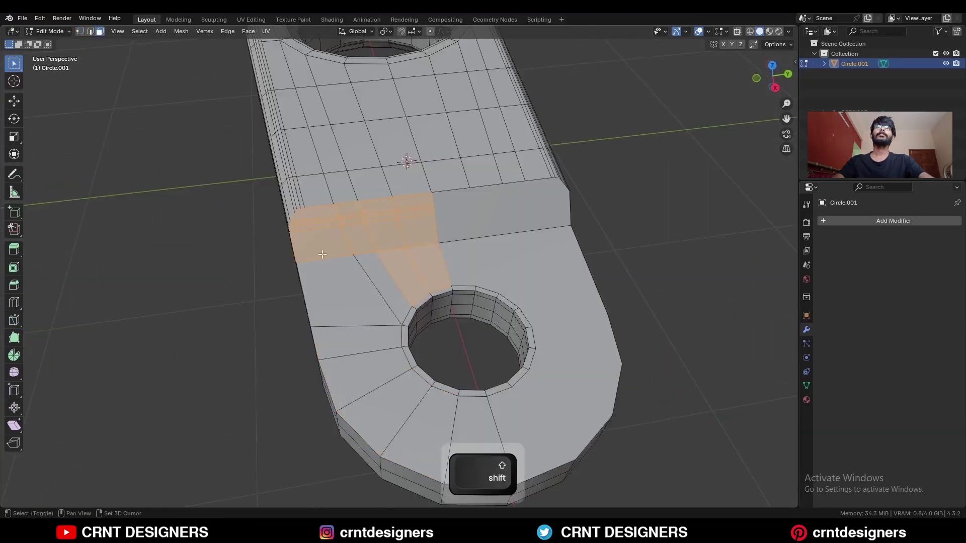
left_click(498, 221, "shift")
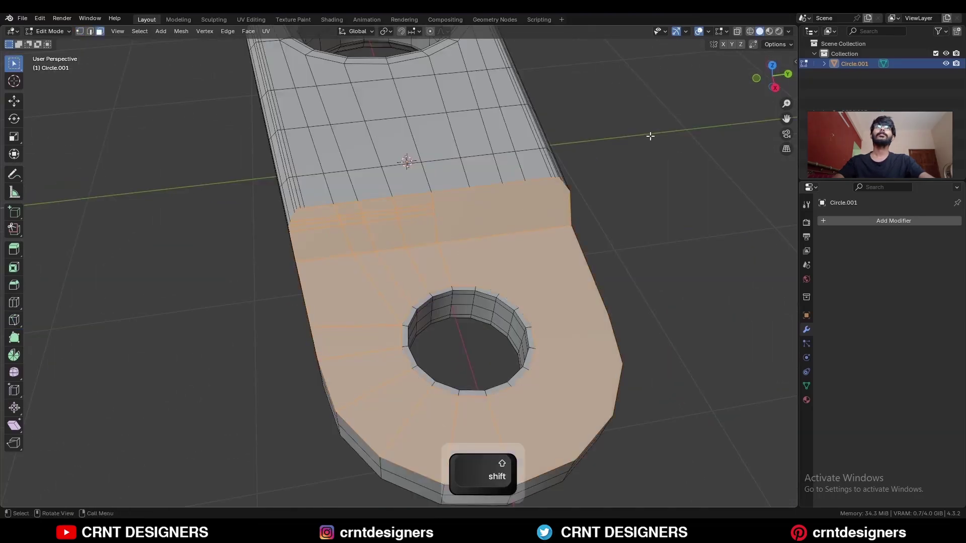
key("i")
left_click(637, 135)
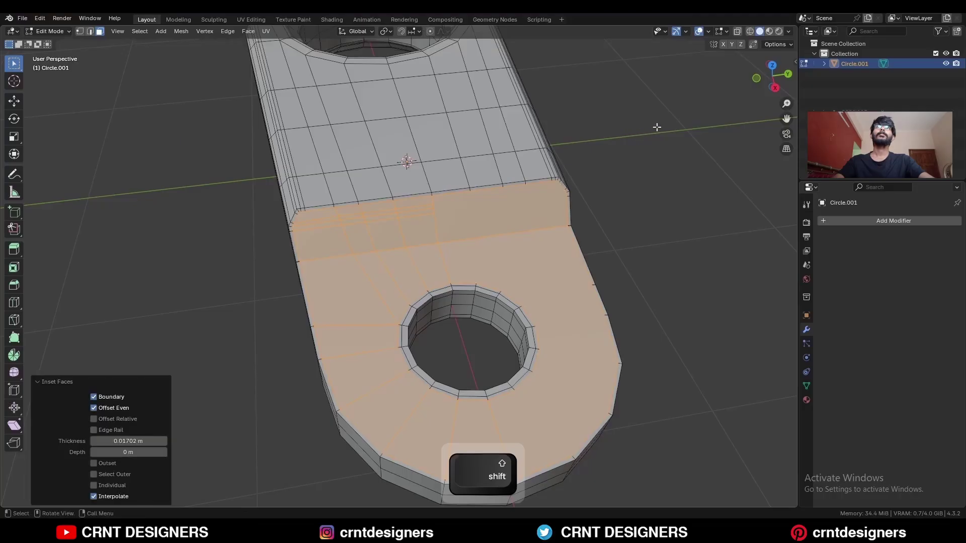
key("i")
left_click(650, 130)
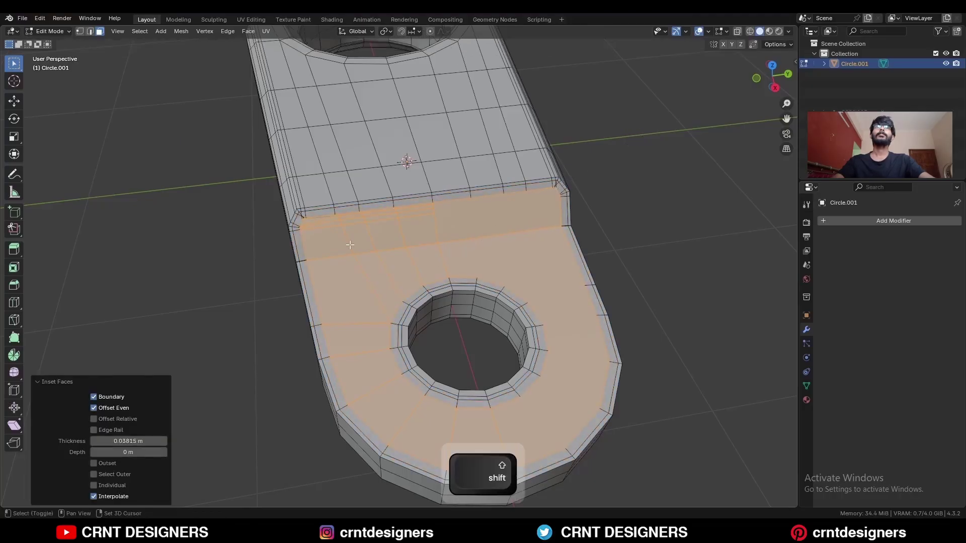
- Merge the two clusters of overlapping inset vertices at the slope's -Y corner
scroll(347, 242, "up", 3)
middle_click_drag(315, 241, 307, 226, "ctrl")
key("1")
left_click_drag(302, 236, 286, 211)
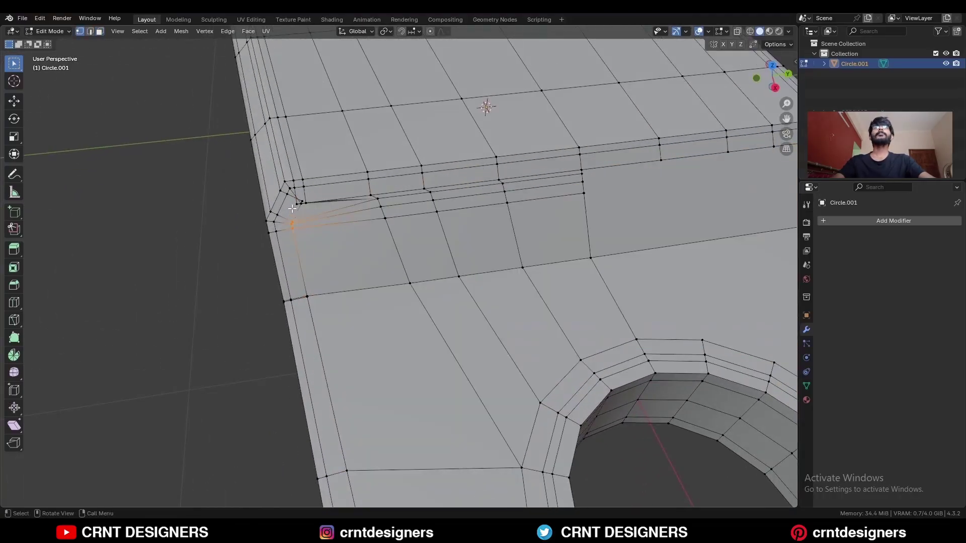
key("m")
left_click(292, 208)
left_click(307, 205)
middle_click_drag(309, 206, 345, 250, "shift")
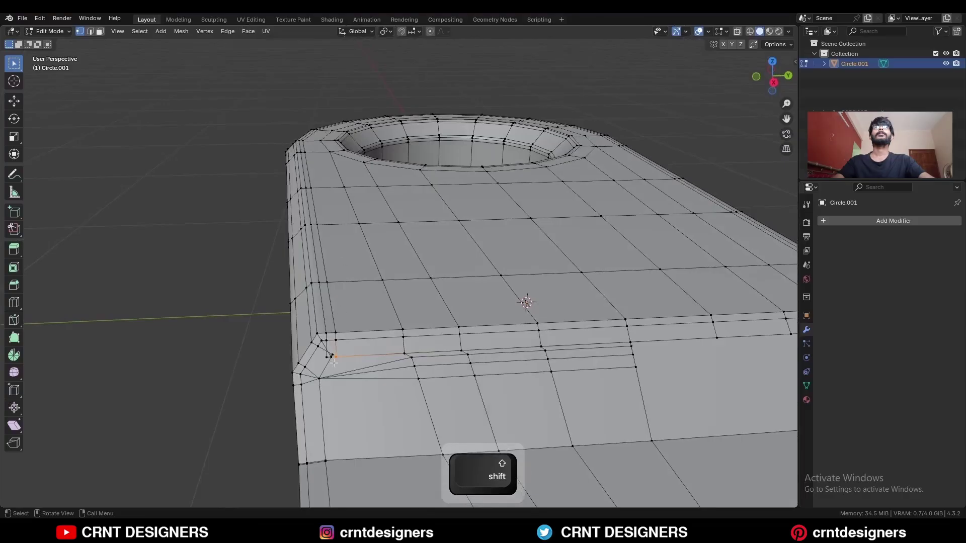
left_click_drag(334, 362, 323, 348)
key("m")
left_click(331, 337)
- Dissolve the redundant short edges around the slope's -Y upper corner
middle_click_drag(332, 347, 334, 312, "shift")
key("2")
left_click(329, 307)
left_click(339, 306, "shift")
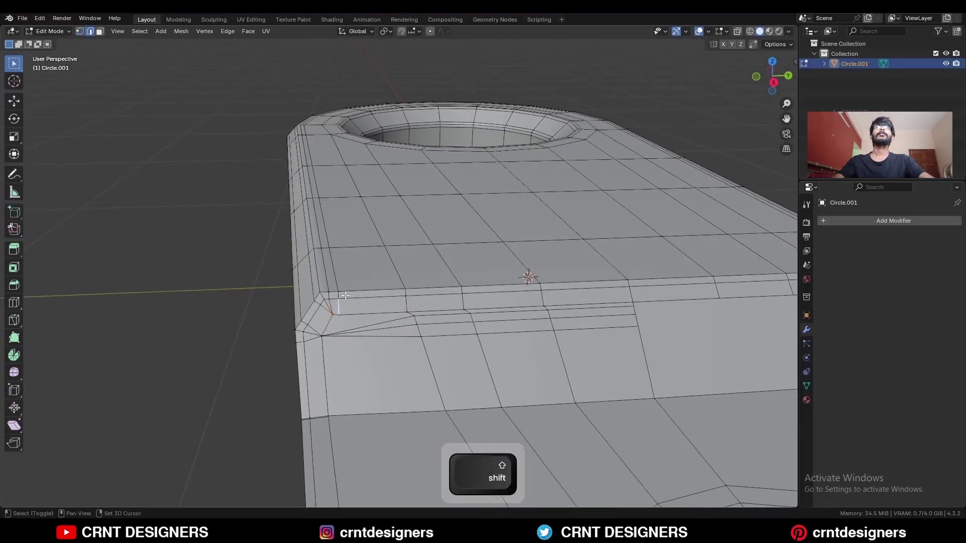
mouse_move(369, 220)
middle_mouse_down("ctrl")
mouse_move(382, 249)
mouse_move(375, 226)
middle_mouse_up("ctrl")
key("ctrl+x")
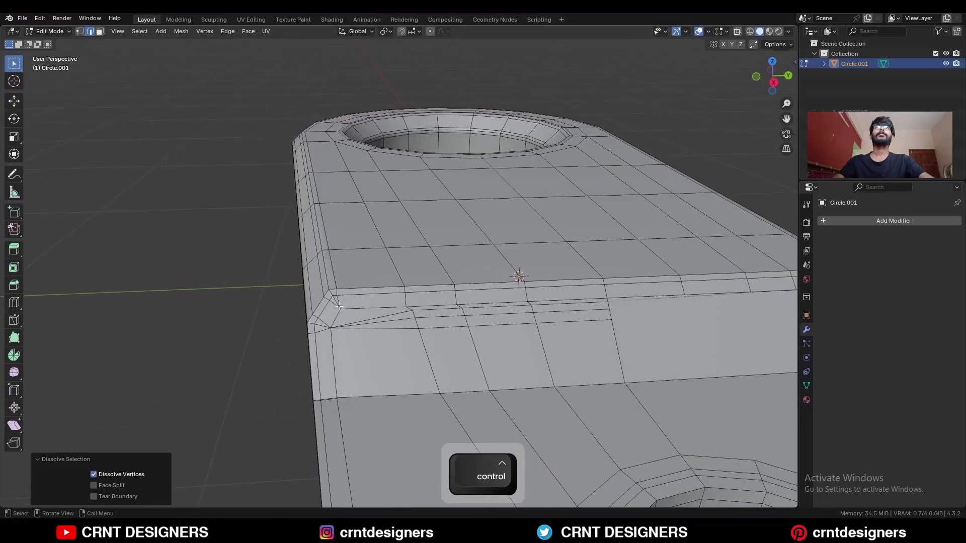
left_click(335, 301)
left_click(318, 330, "shift")
key("ctrl+x")
- Dissolve the surplus edge loops running across the upper part of the slope
middle_click_drag(422, 322, 375, 336, "shift")
left_click(387, 296, "alt+shift")
left_click(372, 314, "alt+shift")
key("ctrl+x")
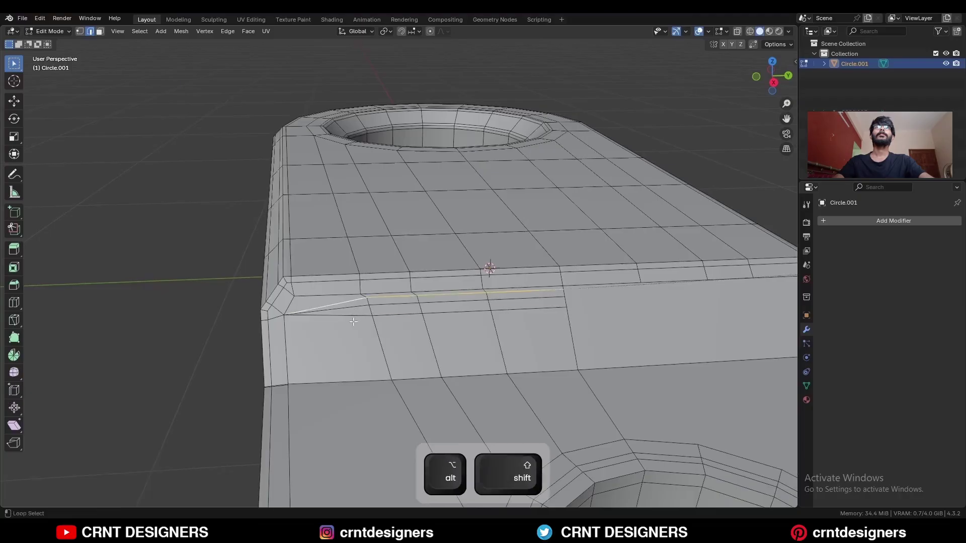
- Knife-cut a straight edge along Y across the slope from the merged corner vertex to the centreline
middle_click_drag(374, 336, 368, 320, "shift")
left_click(13, 320)
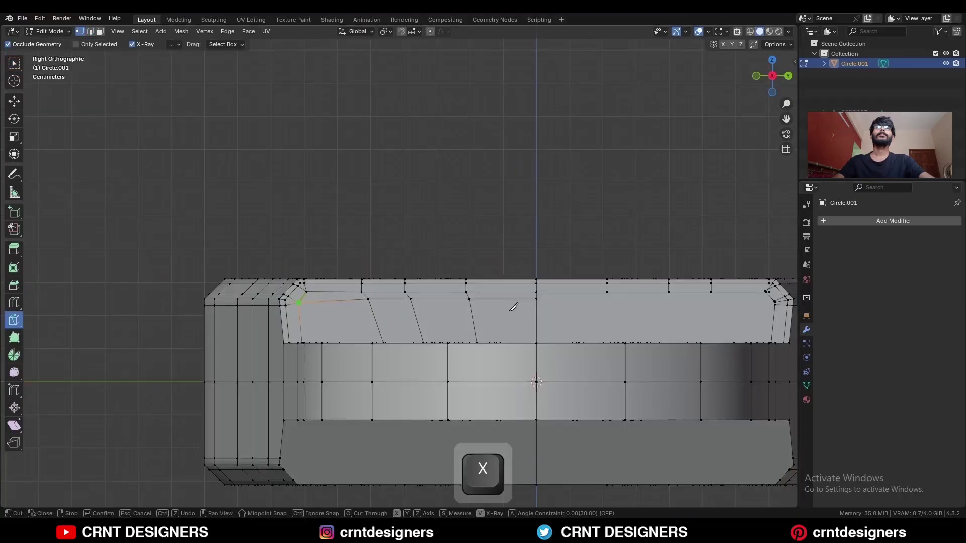
key("space")
key("c")
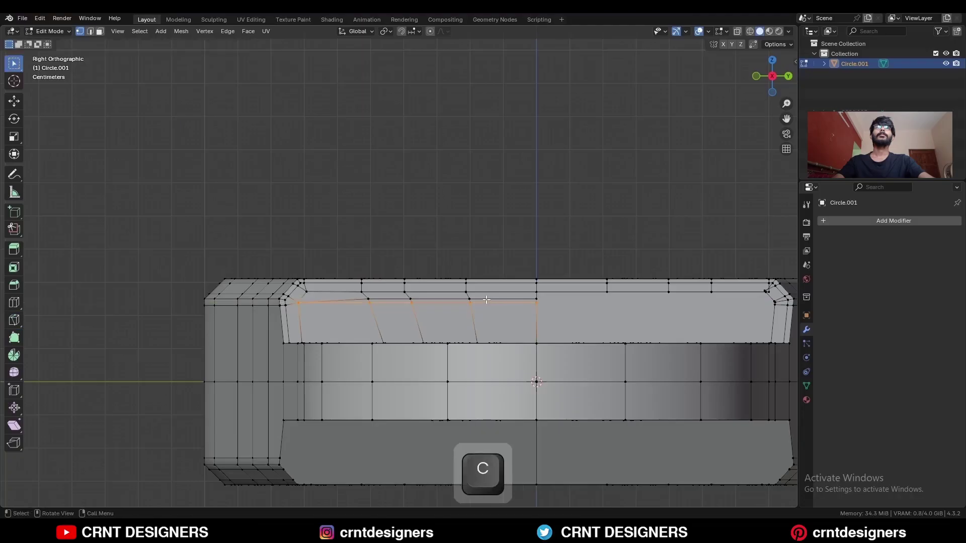
- Bevel the inner edge where the slope meets the thin end with 4 segments and shape 0.5, and enlarge the bevel width
middle_click_drag(489, 294, 497, 272)
key("ctrl+b")
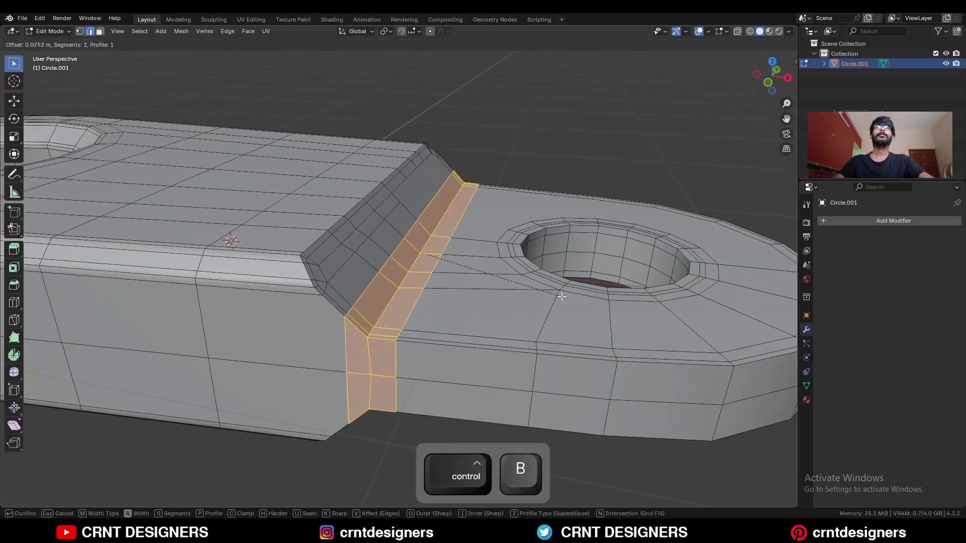
left_click(557, 301)
left_click_drag(164, 366, 115, 368, "ctrl")
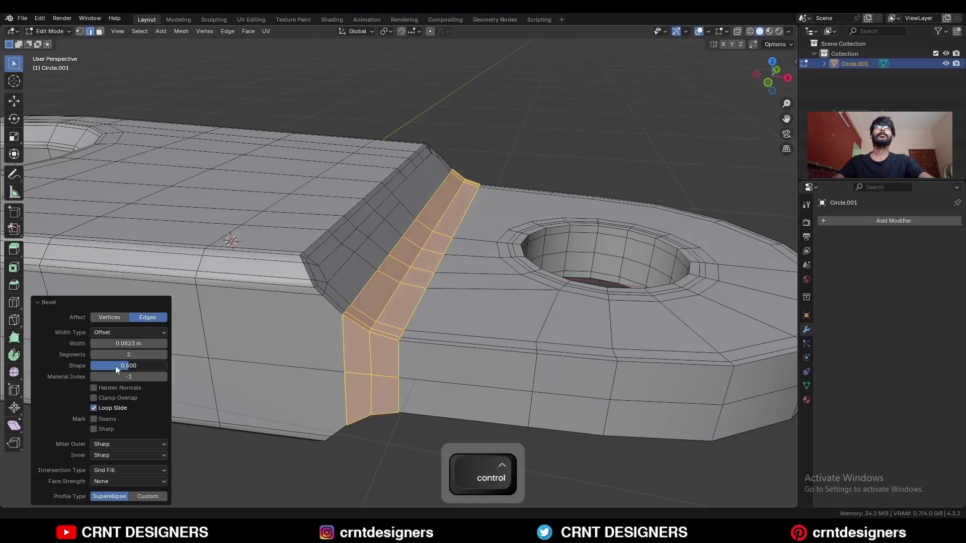
left_click(163, 355)
left_click(164, 355)
left_click_drag(131, 345, 160, 347, "shift")
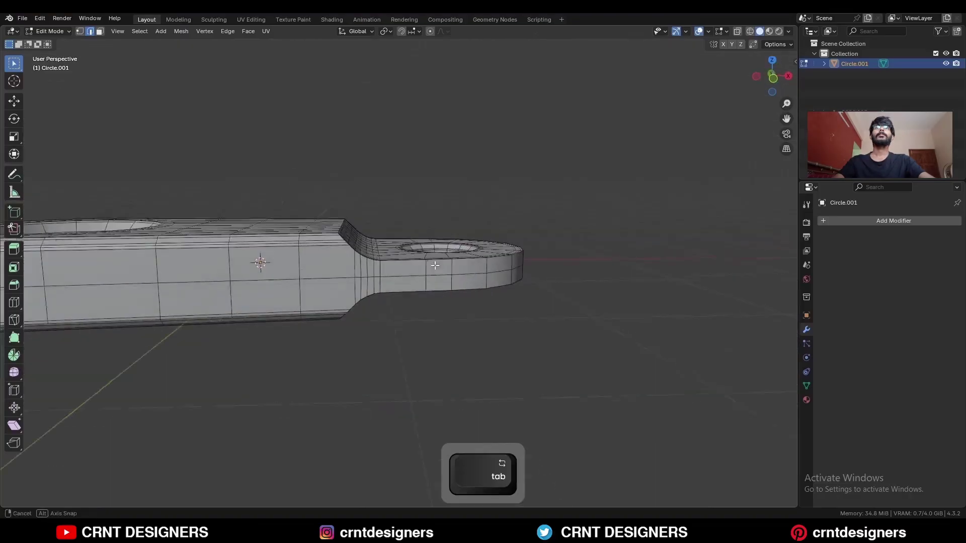
- Add a loop cut around the thin end's side wall and slide it towards the upper edge at factor -0.533
key("ctrl+r")
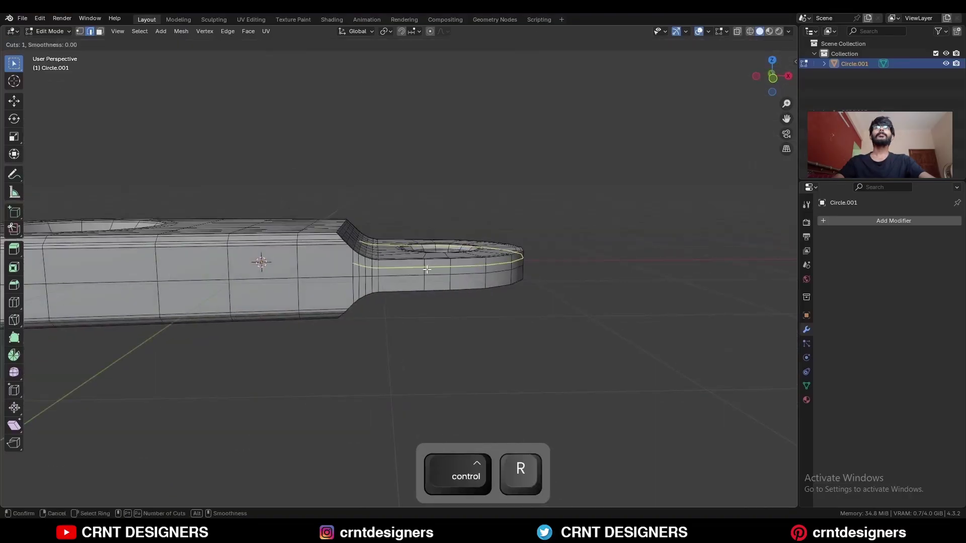
left_click(427, 262)
middle_click_drag(428, 262, 423, 252, "alt")
middle_click_drag(423, 251, 423, 202, "ctrl")
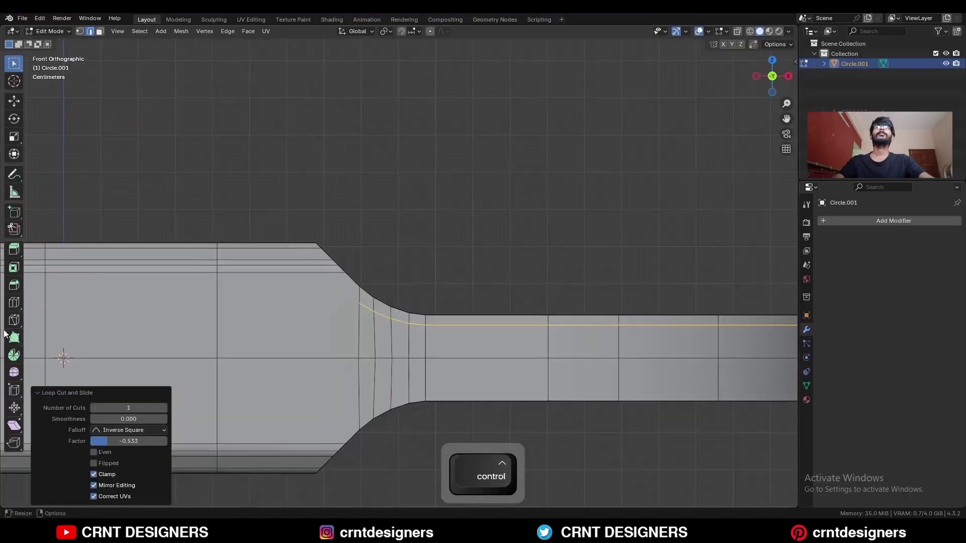
- Knife-cut an edge on the side wall continuing the new loop parallel to the slope up to the link's upper edge
left_click(14, 320)
key("1")
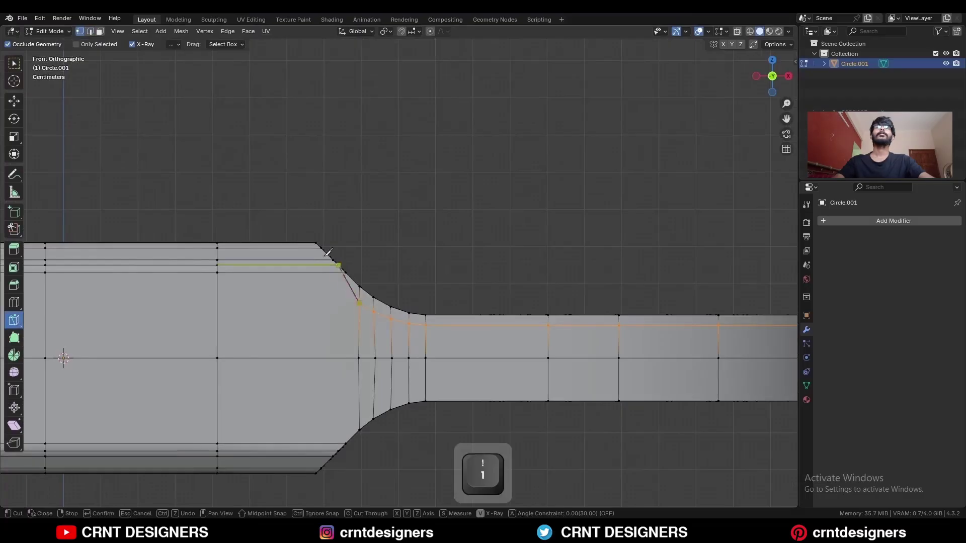
key("ctrl+z")
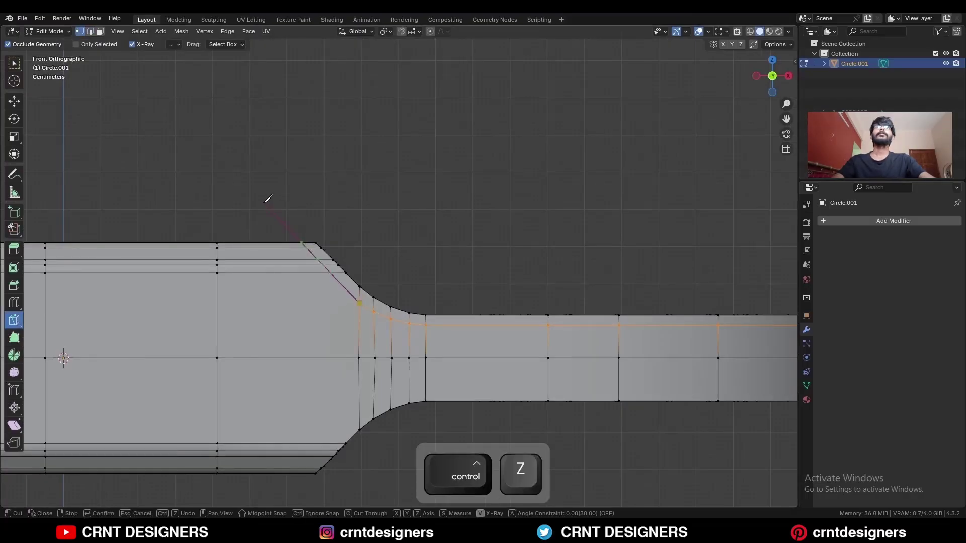
key("space")
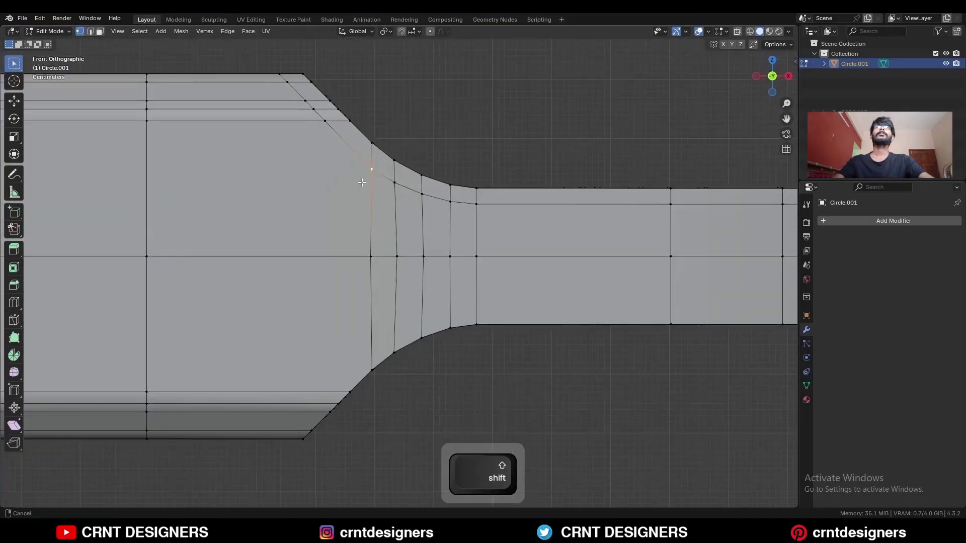
- Slide the support loop's vertices along the curved transition so its cross edges sit square to the curve
key("w")
scroll(328, 472, "up", 3)
left_click(427, 230)
key("g")
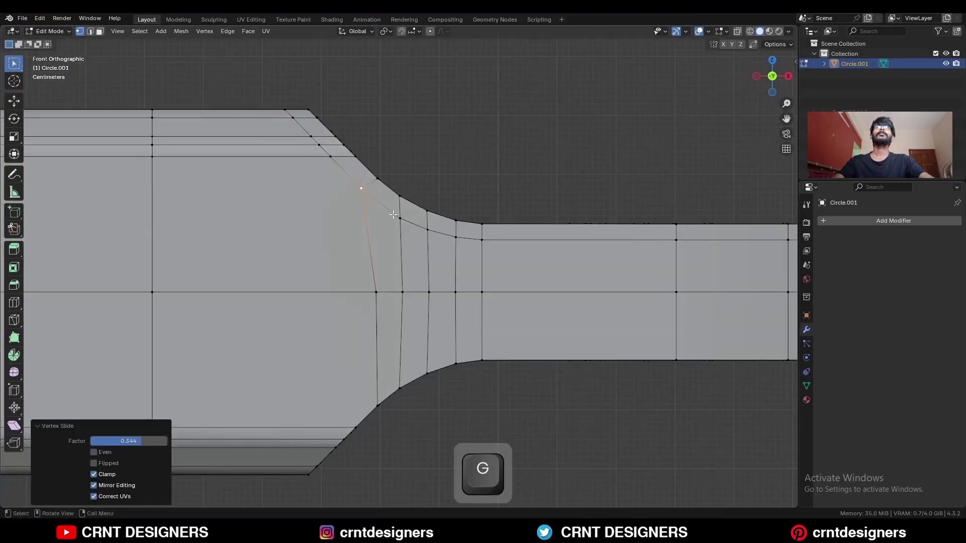
left_click(418, 224)
left_click(455, 238)
key("g")
key("g")
left_click(447, 238)
middle_click_drag(384, 233, 407, 216, "shift")
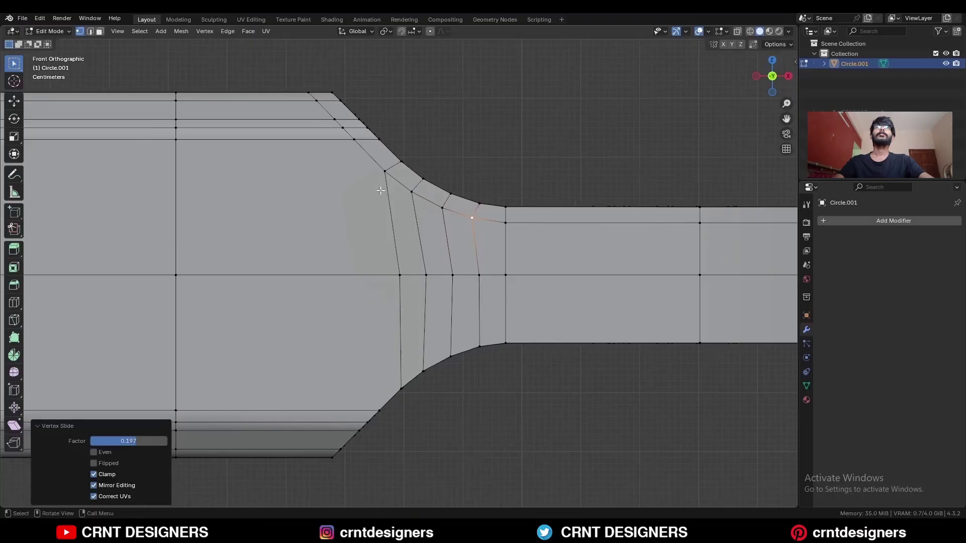
- Symmetrize the whole mesh along Z, mirroring the upper side's new edges onto the lower side
key("a")
left_click(181, 32)
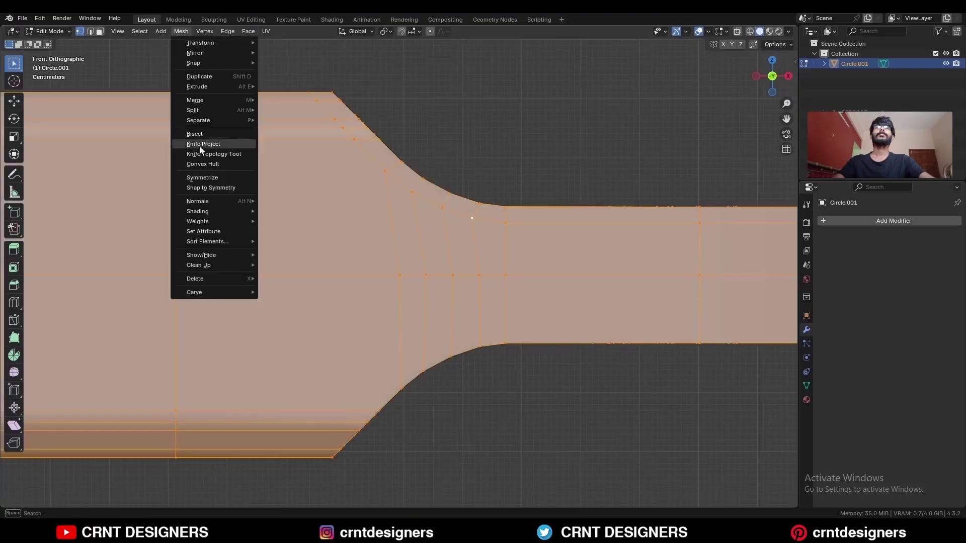
left_click(201, 176)
left_click(389, 185)
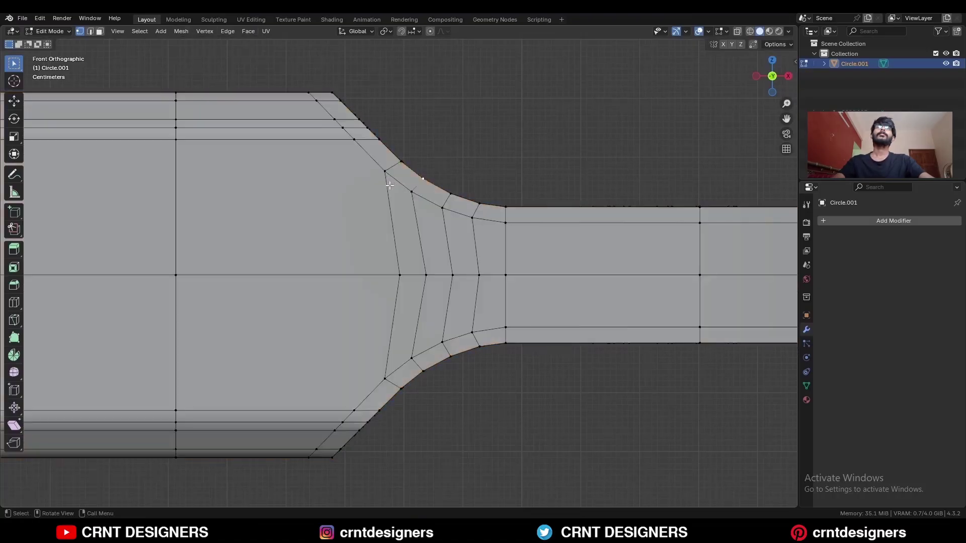
- Slide the side wall's centre-line vertices in the curved transition towards the thick end to straighten the cross edges
key("g")
key("g")
left_click(392, 265)
left_click(421, 268)
key("g")
key("g")
left_click(411, 269)
left_click(449, 272)
key("g")
key("g")
left_click(439, 272)
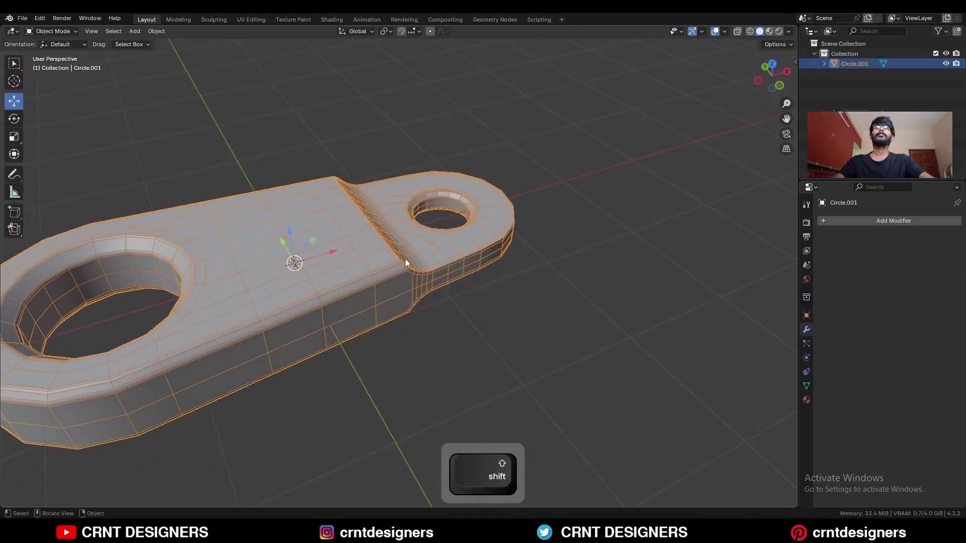
- Add a level 2 Subdivision modifier to the link, apply smooth shading and deselect it
middle_click_drag(405, 258, 411, 223, "shift")
key("ctrl+2")
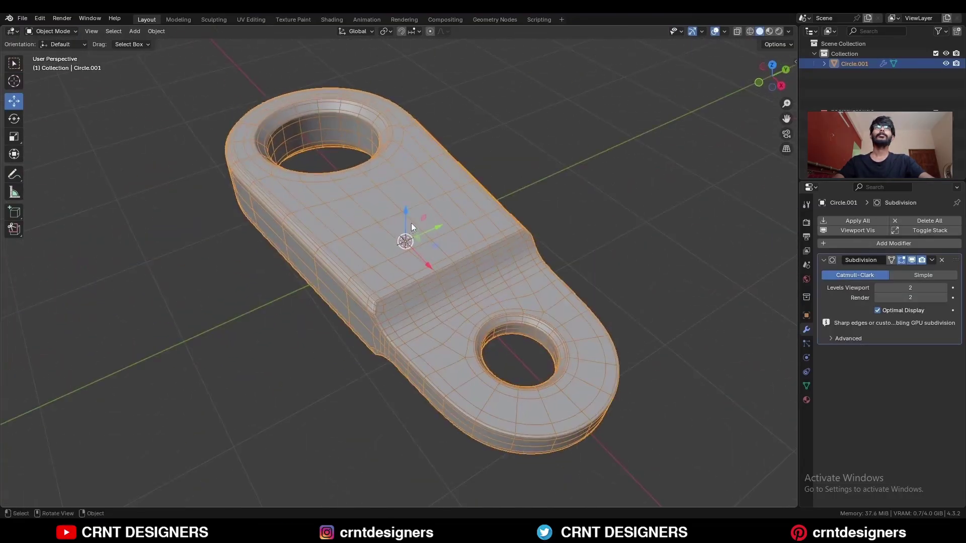
right_click(412, 222)
left_click(421, 197)
key("alt+a")
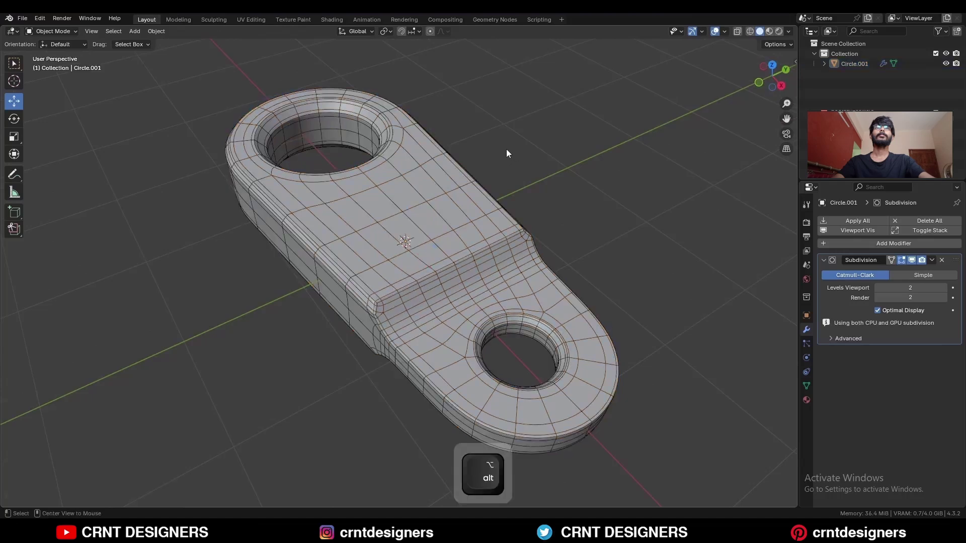
- Hide the viewport overlays and save the file to keep the finished link
key("shift+alt+z")
scroll(408, 227, "down", 4)
key("ctrl+s")
middle_click_drag(408, 280, 541, 271)
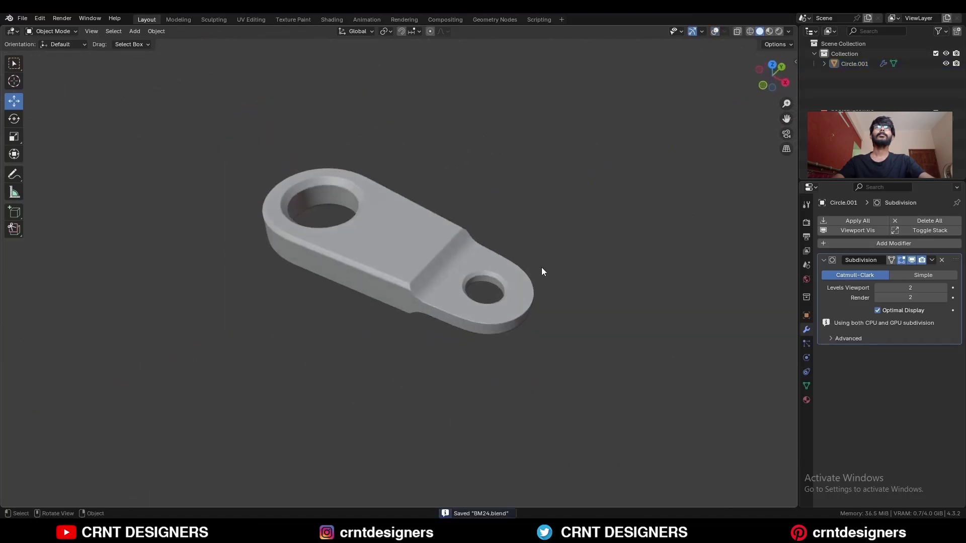
- Set the viewport shading to MatCap lighting with Material color and enable Cavity
left_click(788, 31)
left_click(742, 173)
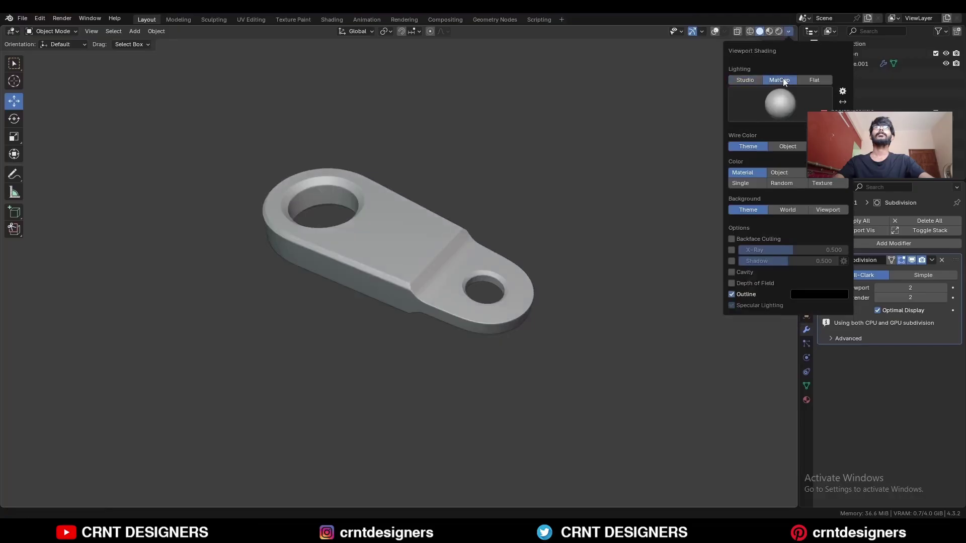
left_click(732, 272)
- Examine the subdivided link's wireframe and shaded surface with overlays on and off, including from the top view
left_click(715, 31)
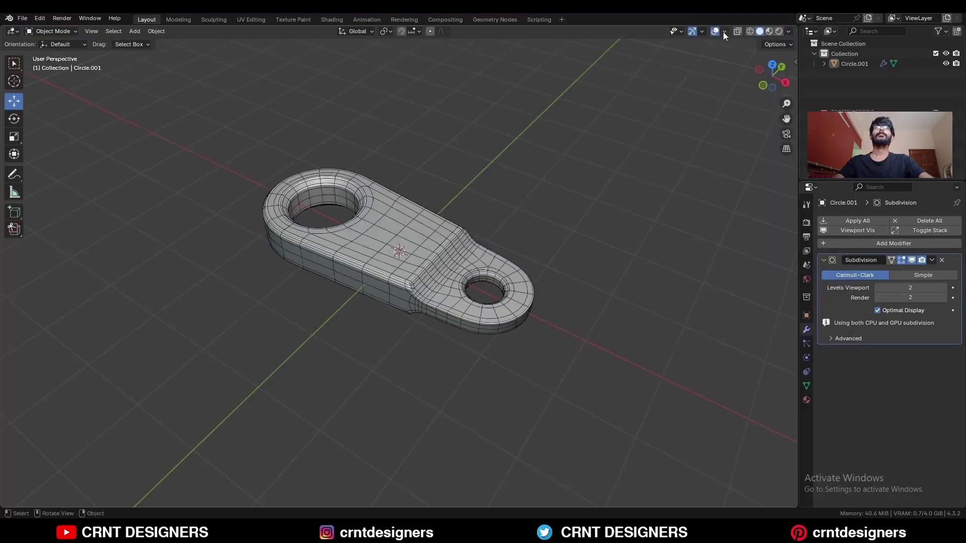
left_click(724, 31)
left_click(662, 214)
left_click(663, 215)
key("shift+alt+z")
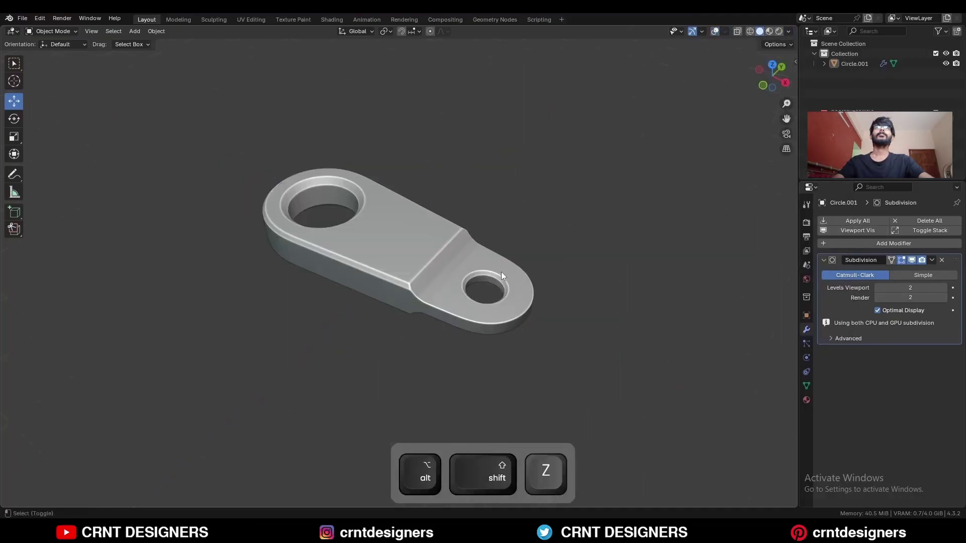
middle_click_drag(501, 271, 475, 227)
key("shift+alt+z")
left_click(768, 76)
left_click(772, 60)
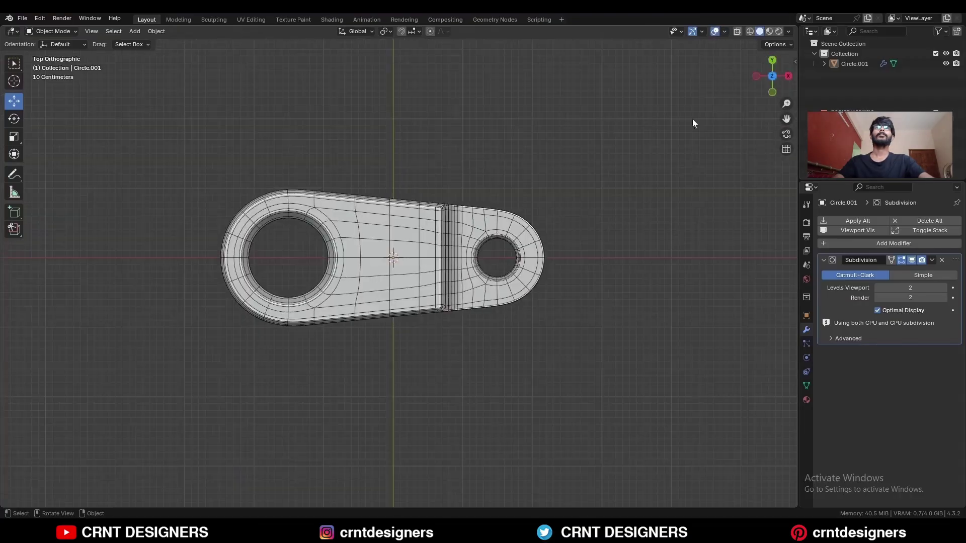
- Show the link in a close angled view without overlays and save the file
key("shift+alt+z")
key("ctrl+s")
middle_click_drag(569, 274, 511, 240, "ctrl")
scroll(502, 261, "up", 2)
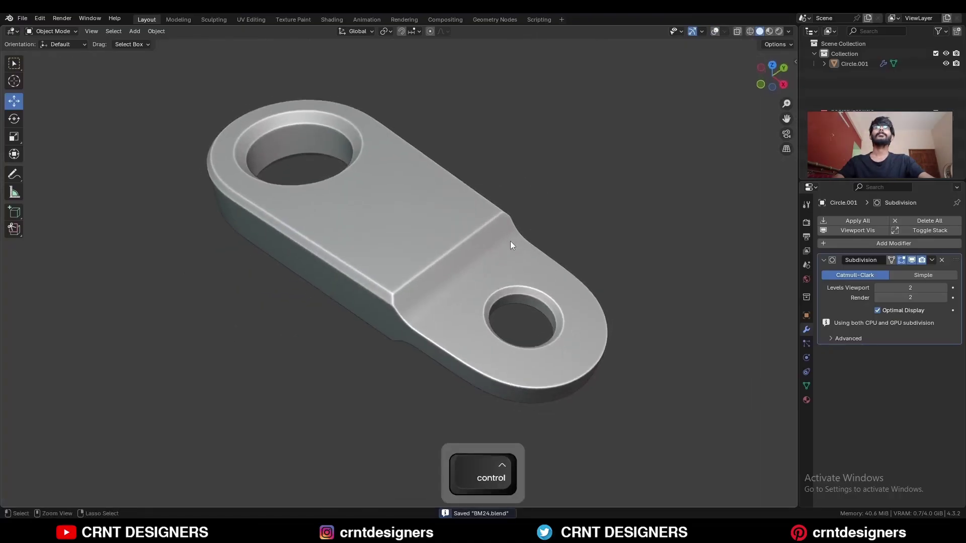
key("ctrl+s")
key("shift+alt+z")
key("shift+alt+z")
key("ctrl+s")
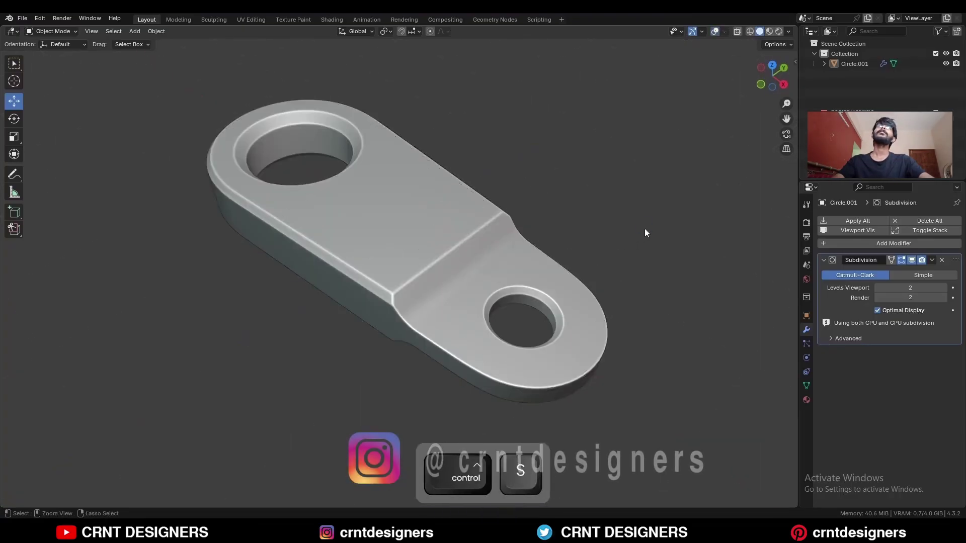